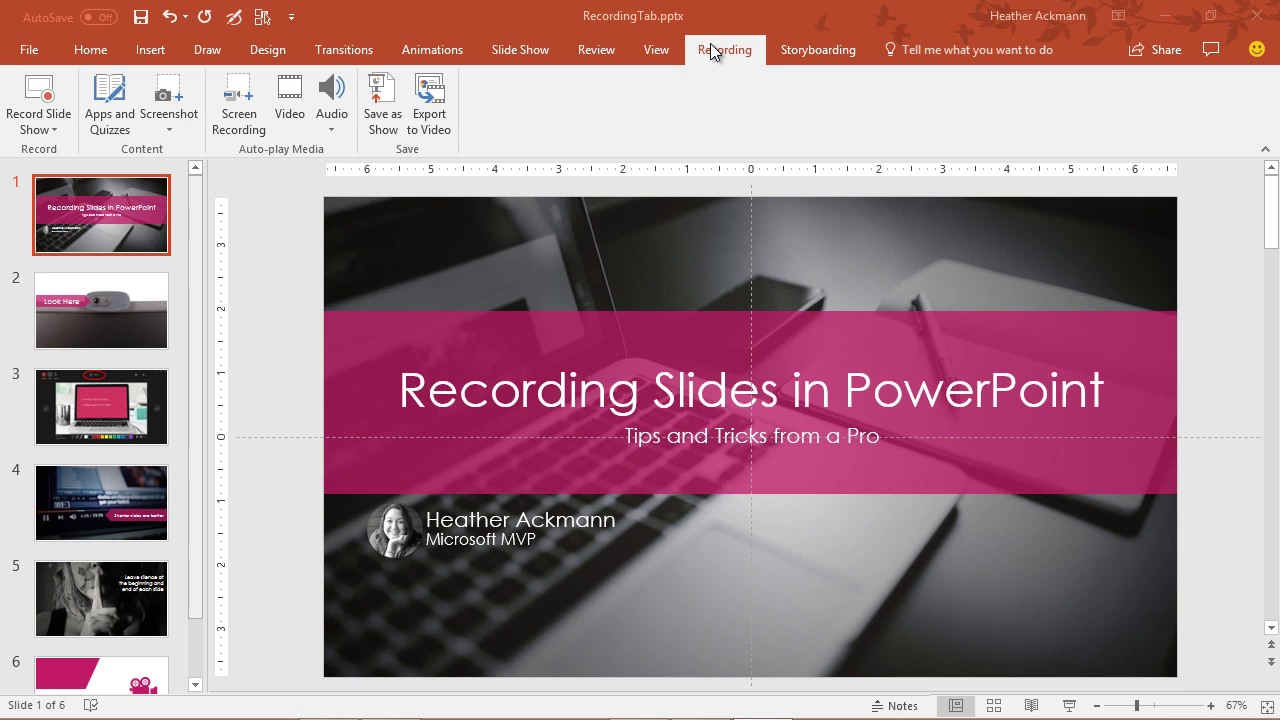
Step: Start recording the slide show from the current title slide, slide 1
click(48, 88)
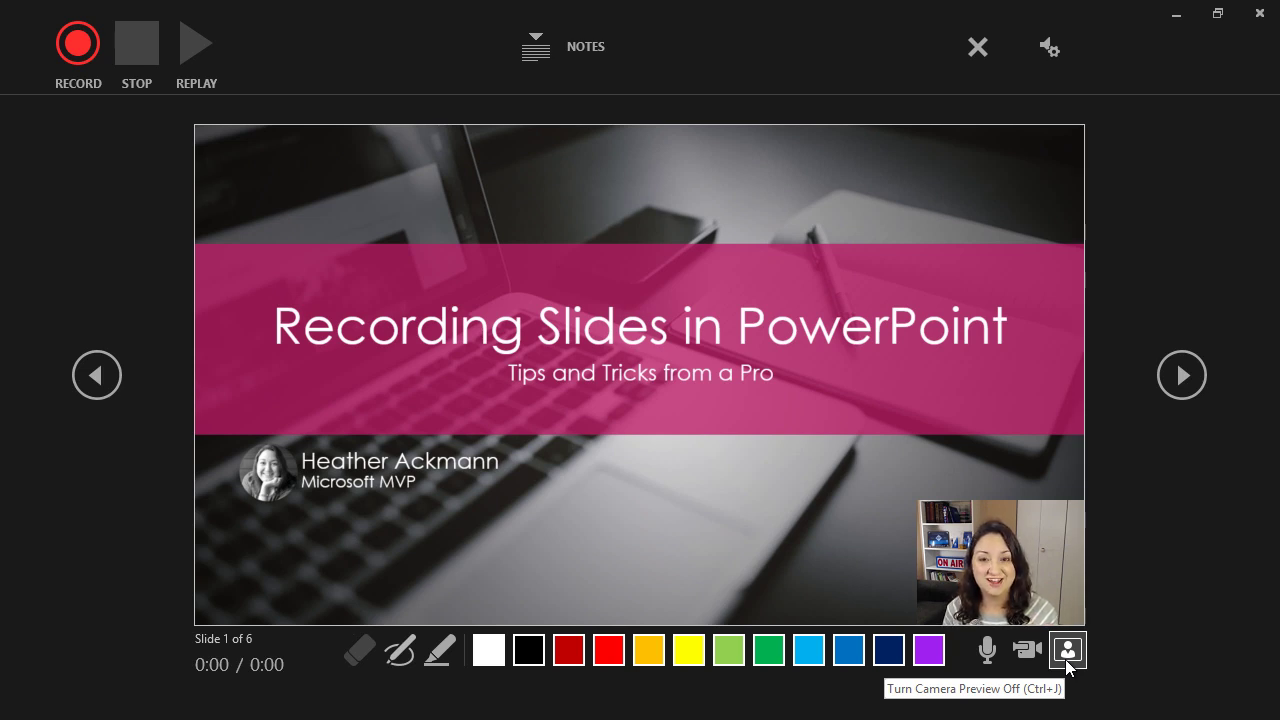
Step: Switch off the camera preview so the webcam inset disappears from slide 1
click(1067, 662)
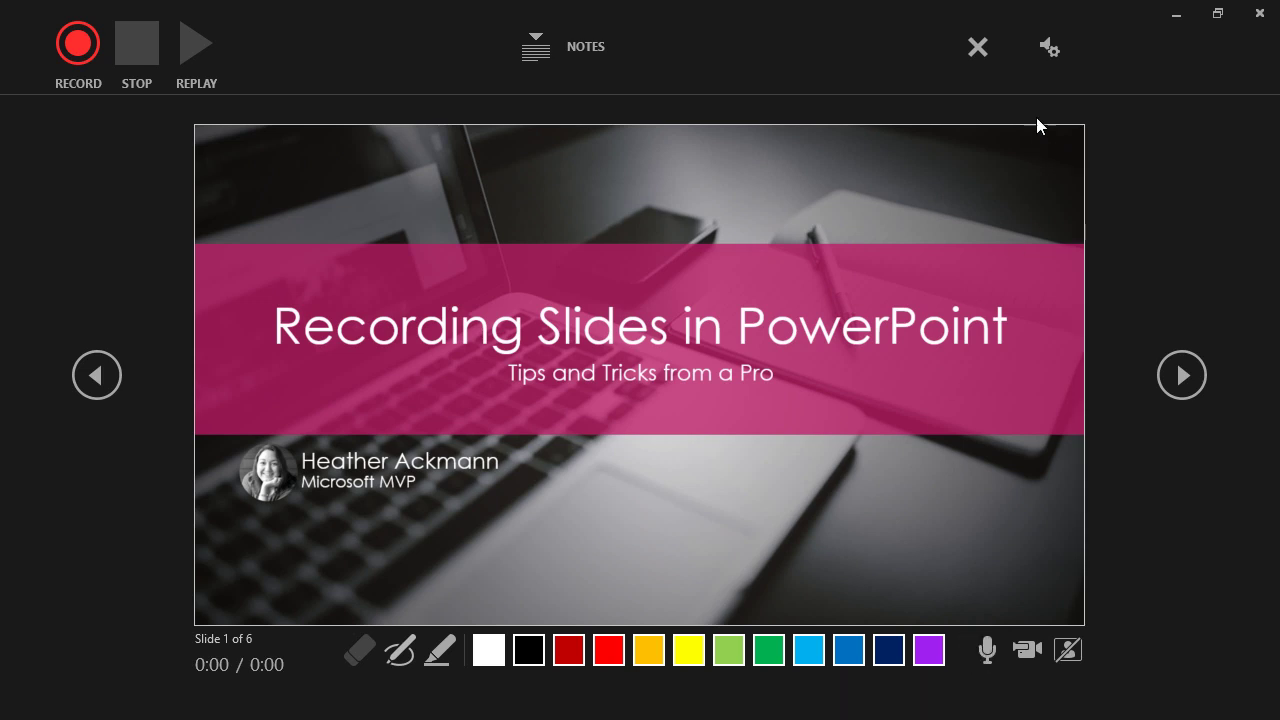
click(1047, 53)
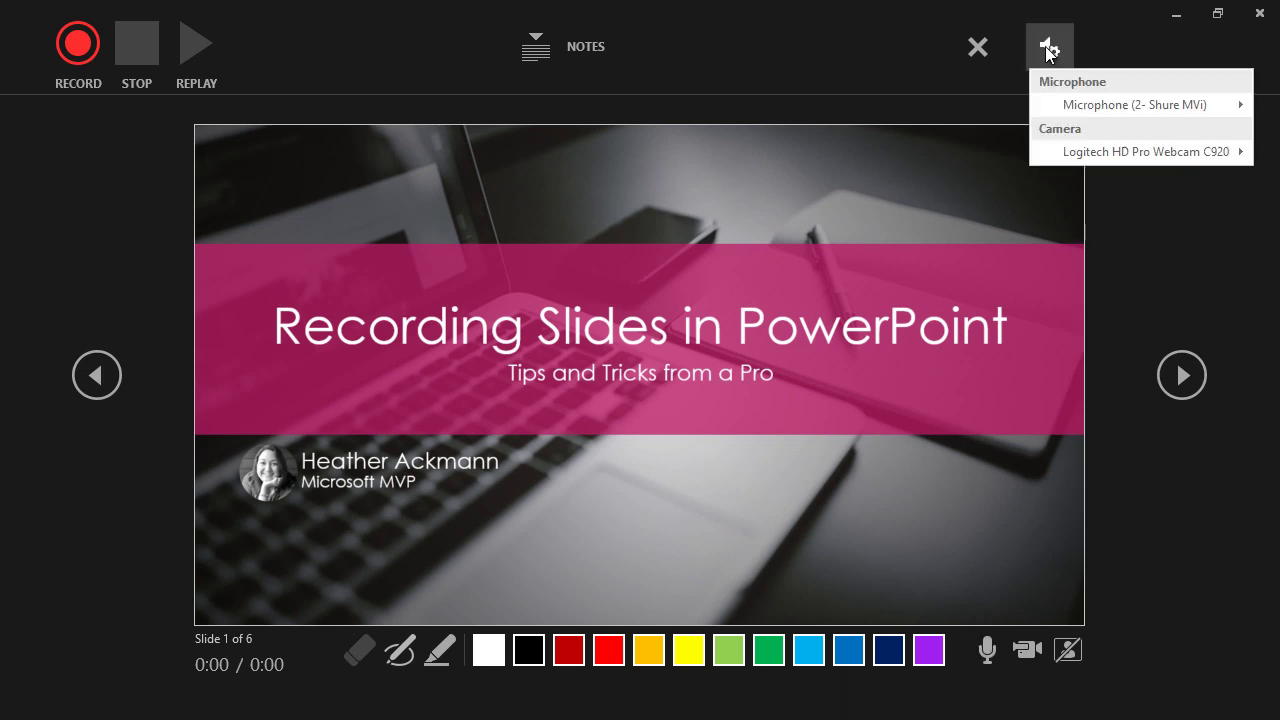
mouse_move(1088, 114)
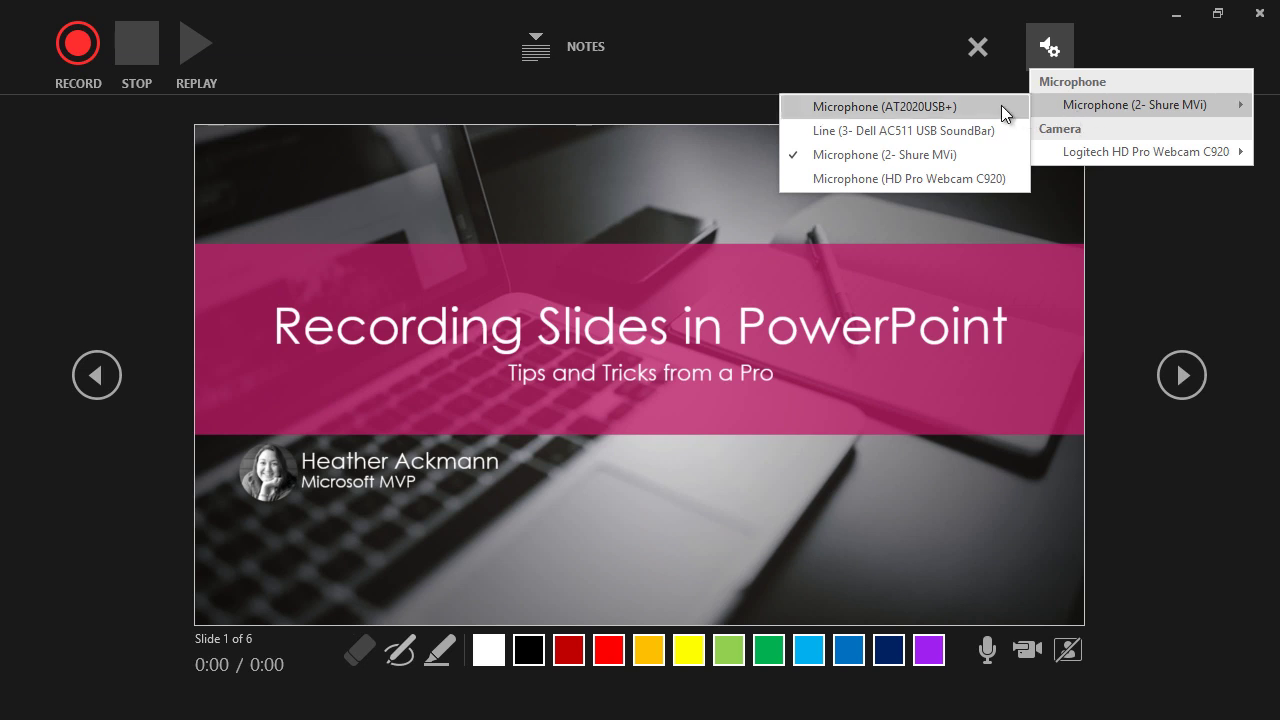
mouse_move(1083, 147)
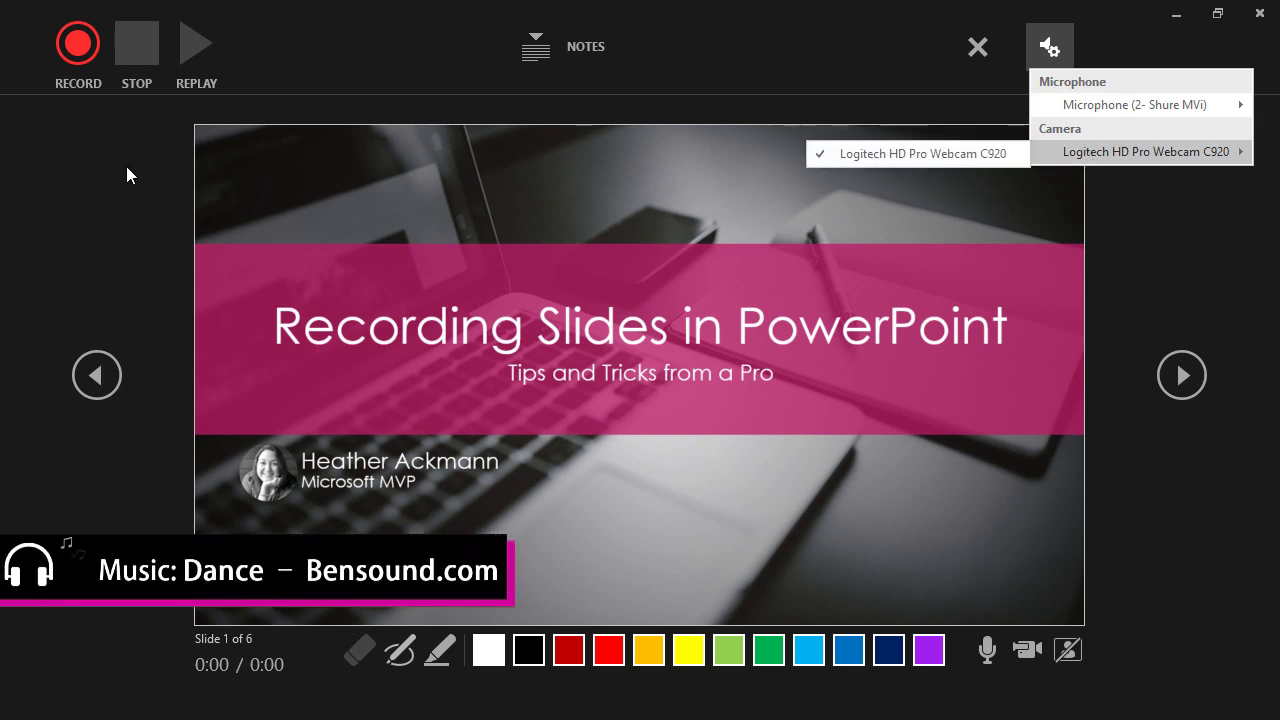
key(Escape)
key(Escape)
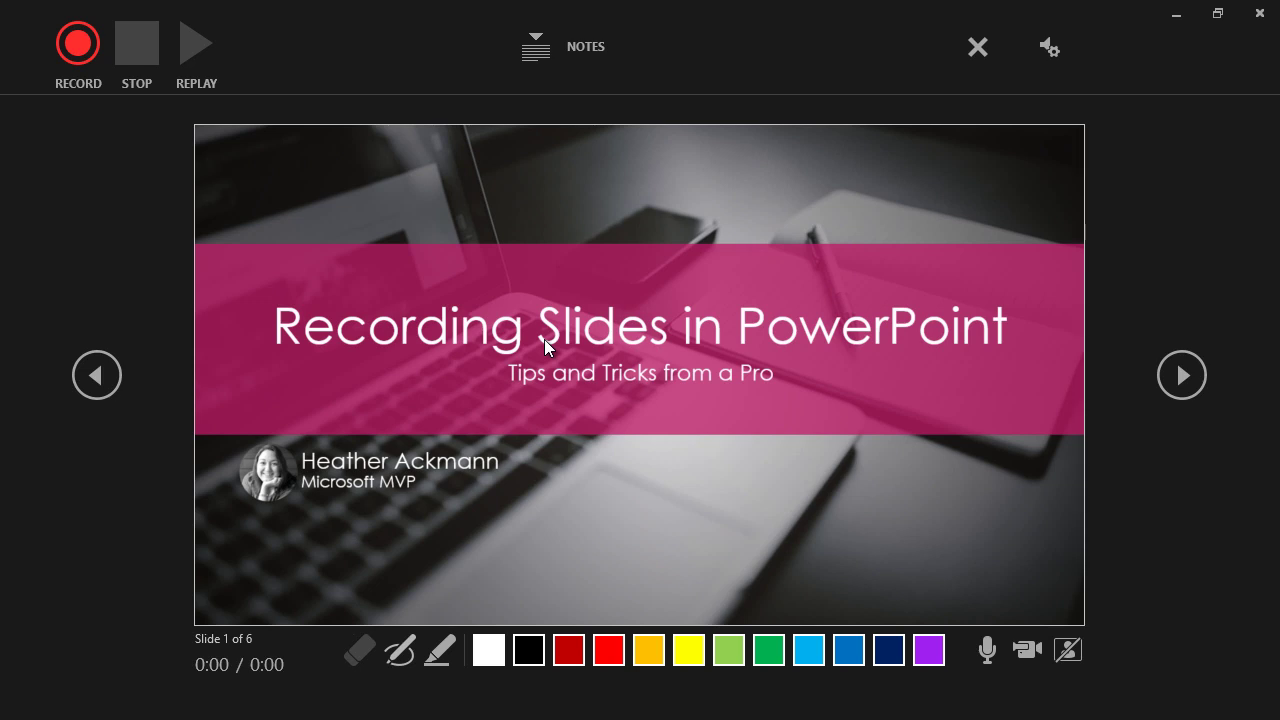
Step: Move to slide 2, 'Look Here', and display its speaker notes
click(1162, 382)
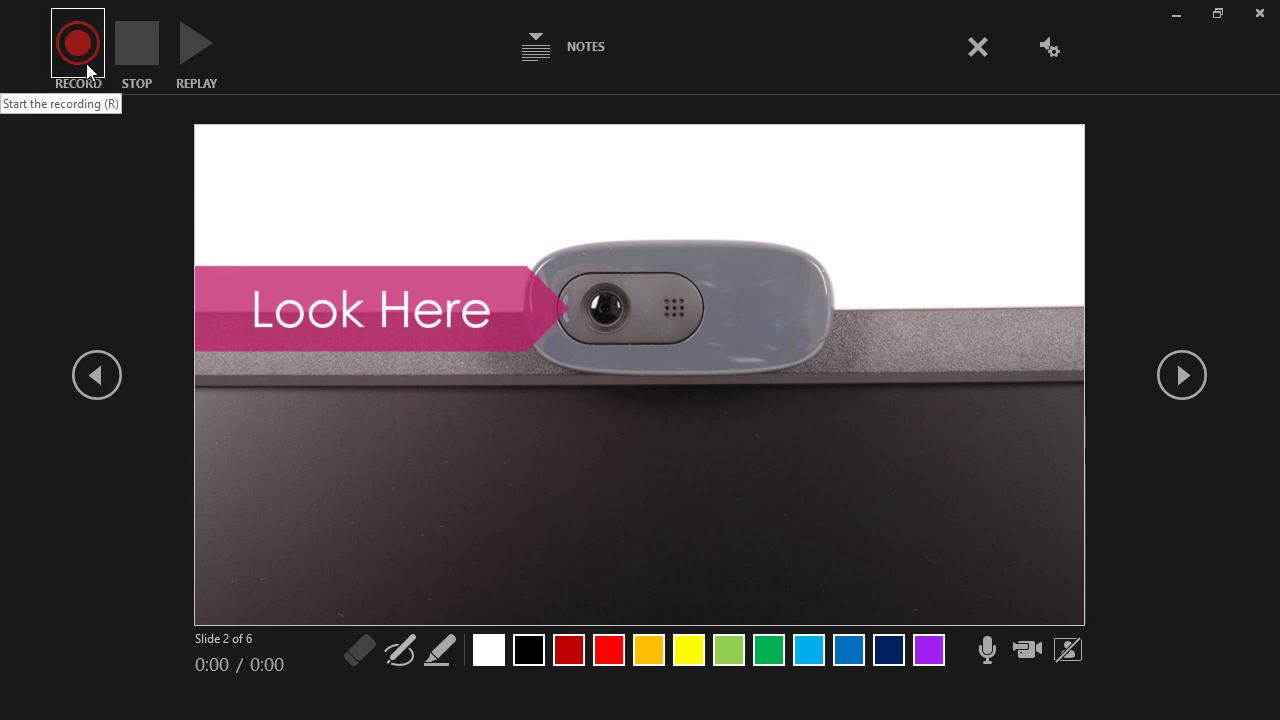
click(530, 55)
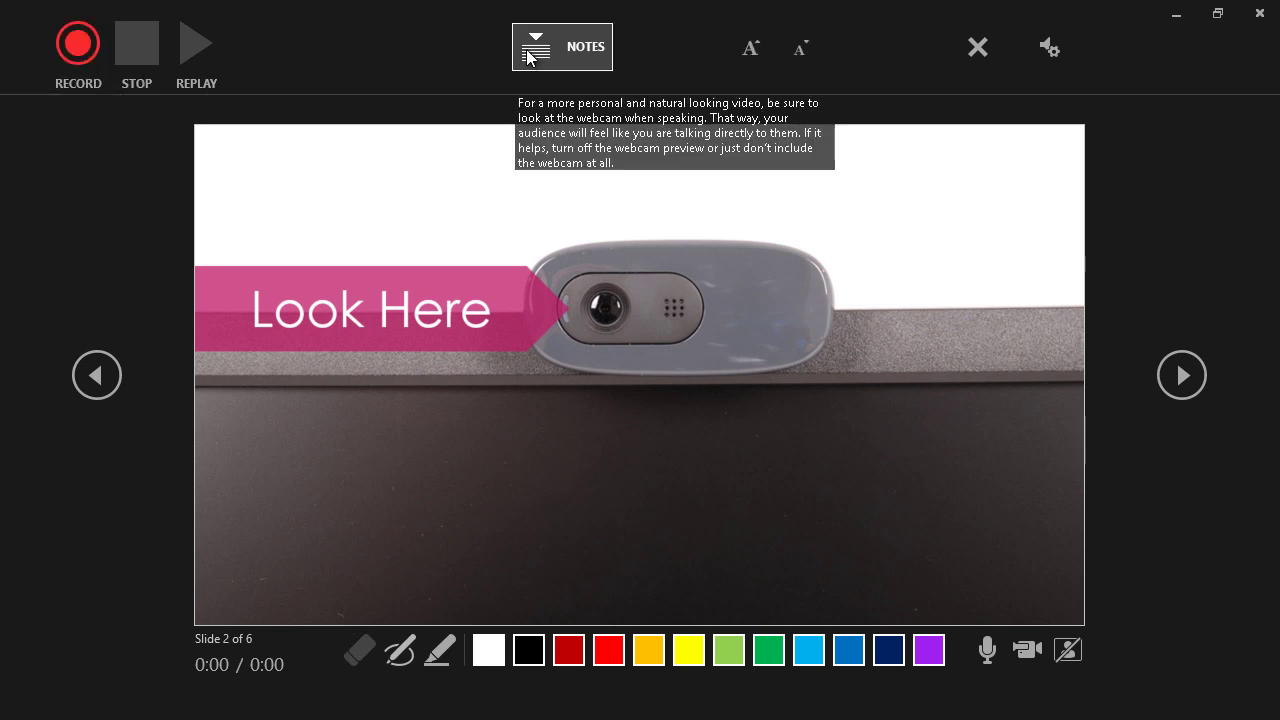
Step: Record about 22 seconds of narration on the 'Look Here' slide, then stop
click(76, 50)
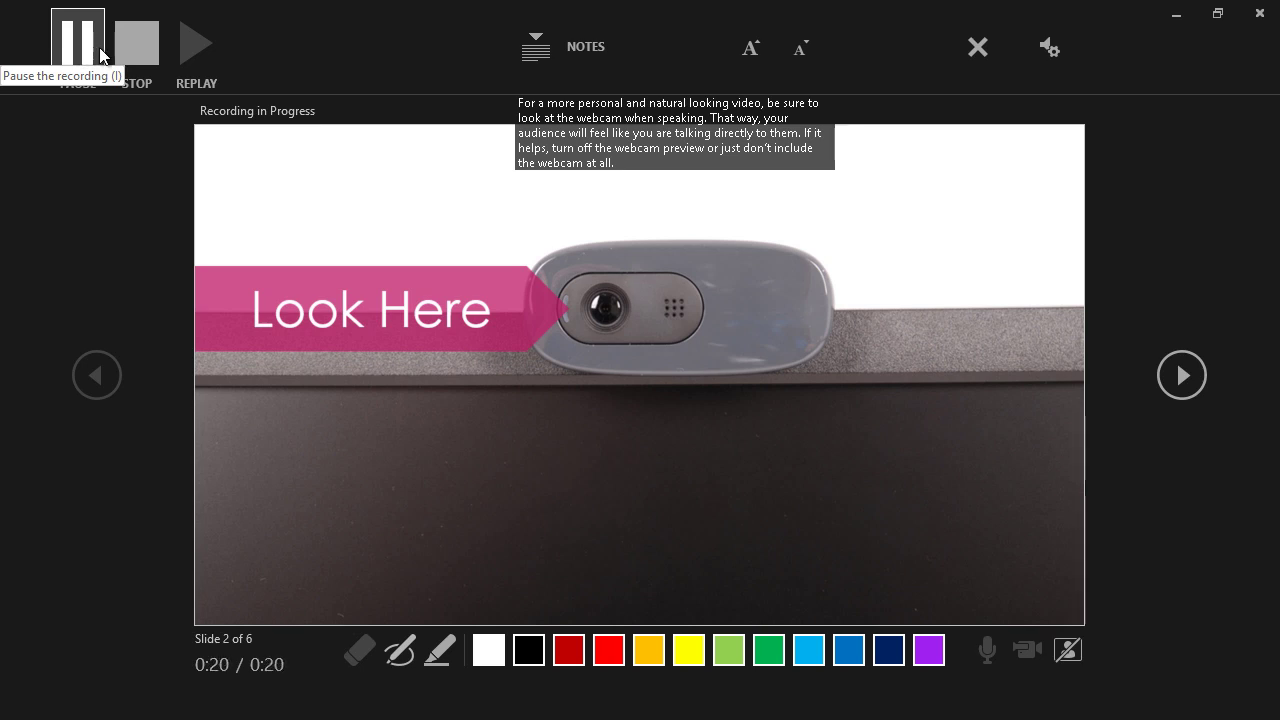
click(137, 50)
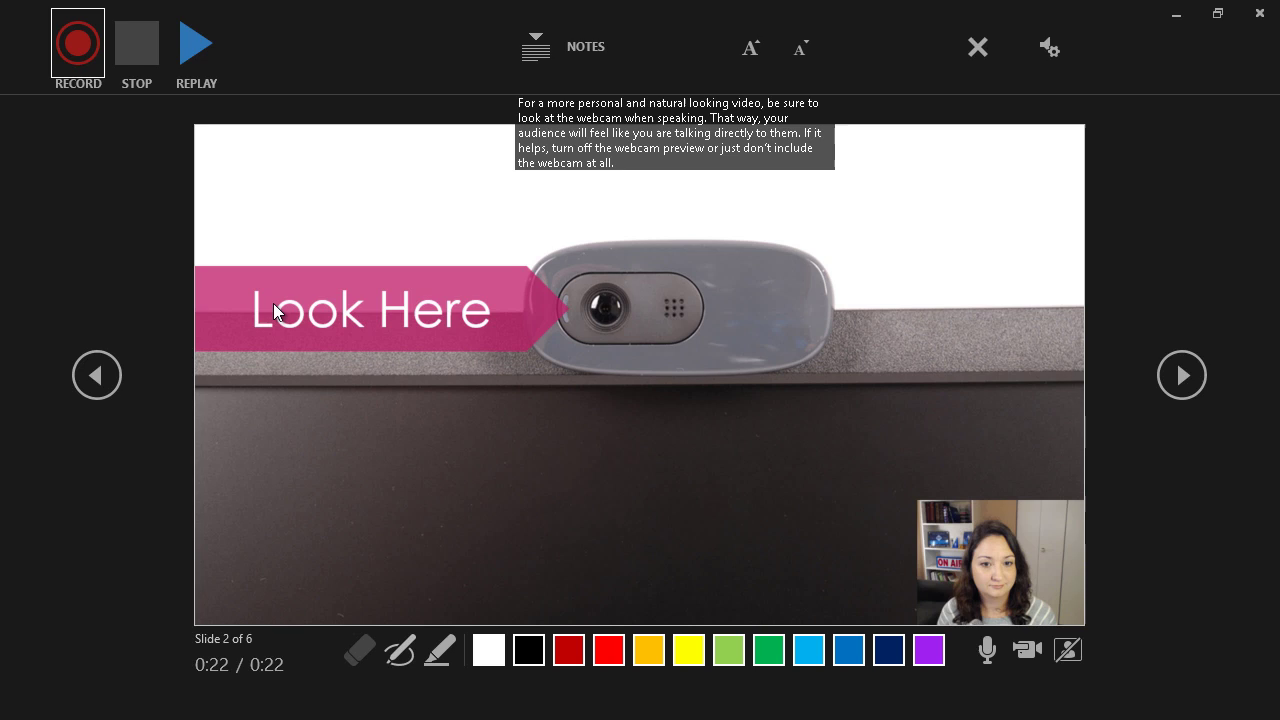
click(188, 55)
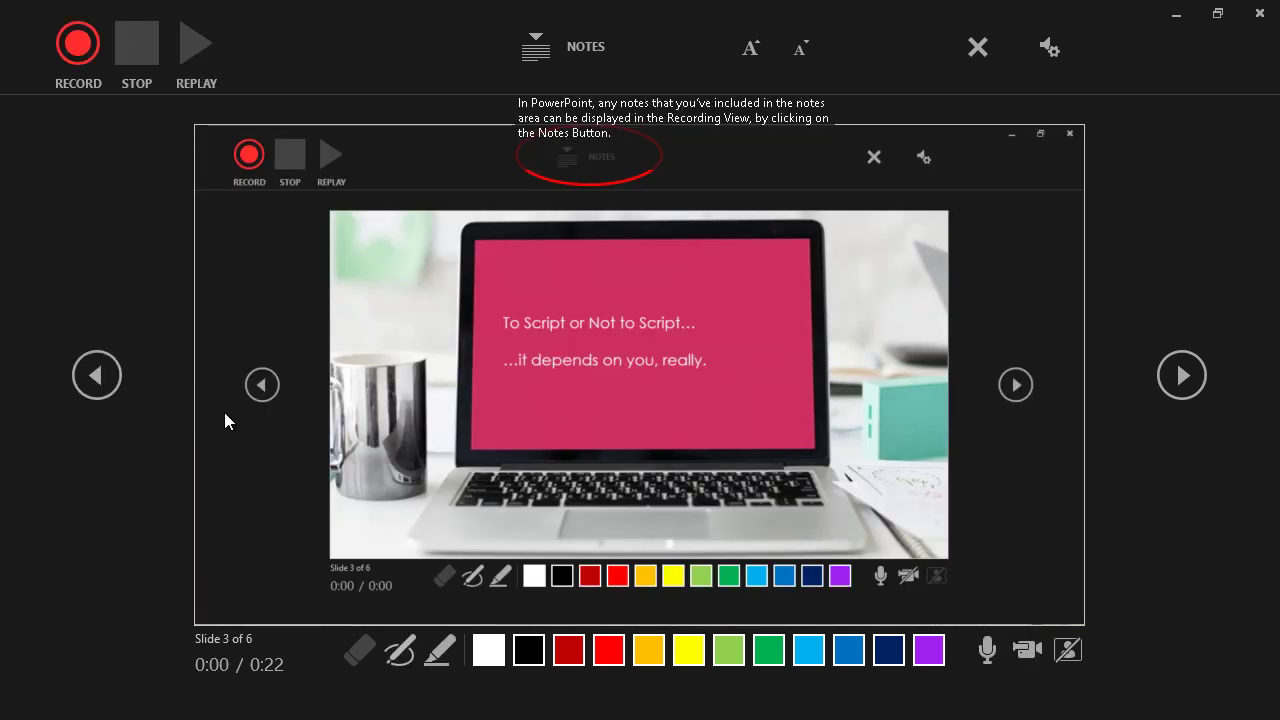
click(95, 375)
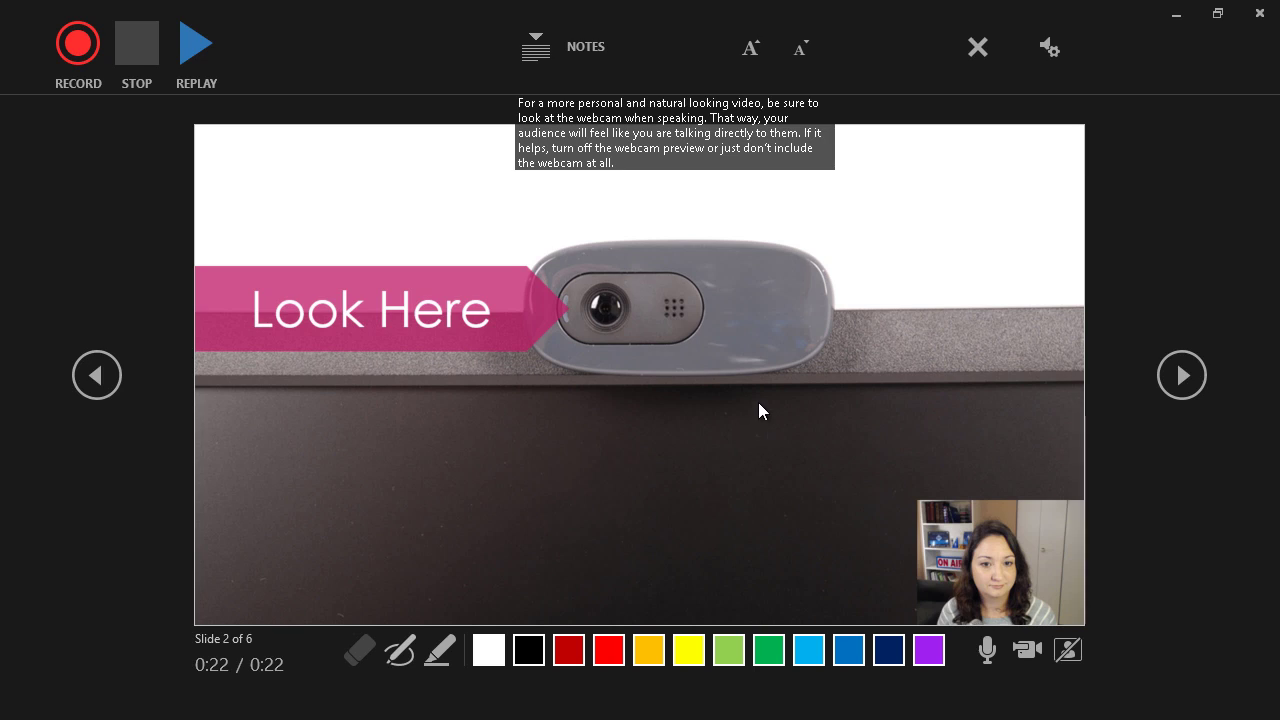
Step: Clear the recording on the current 'Look Here' slide, resetting its timer to 0:00
click(993, 52)
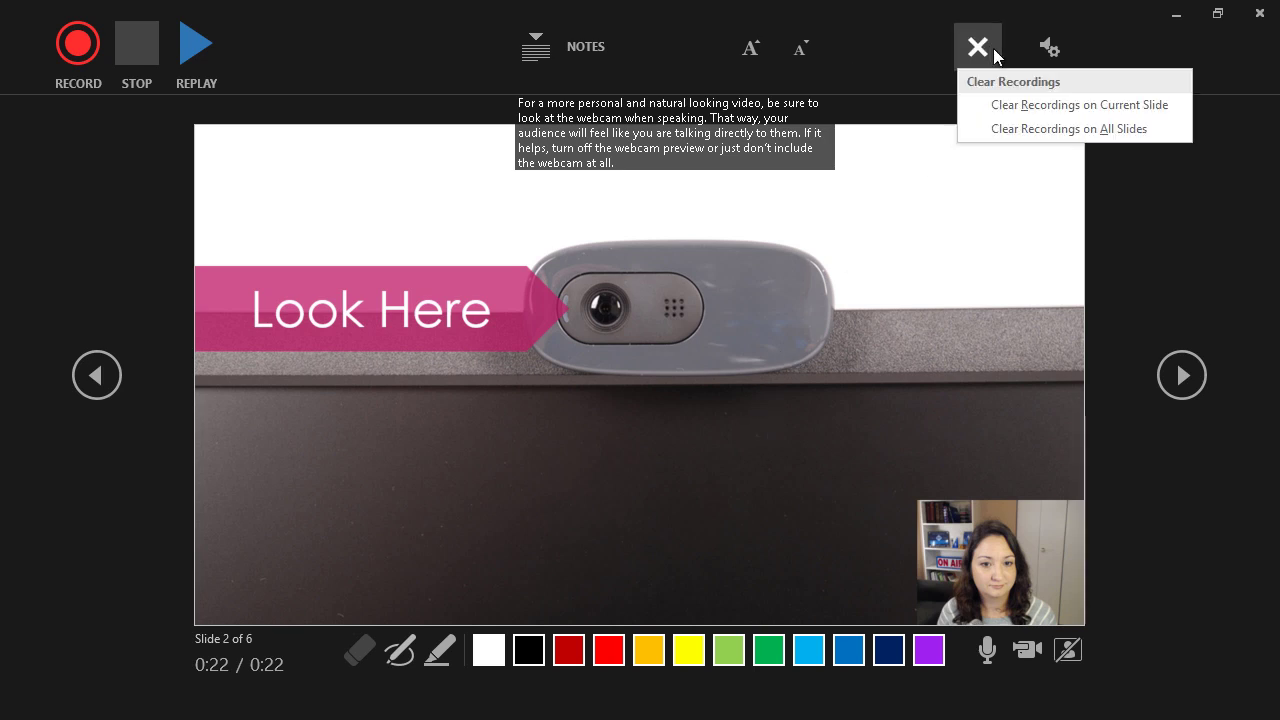
click(1017, 105)
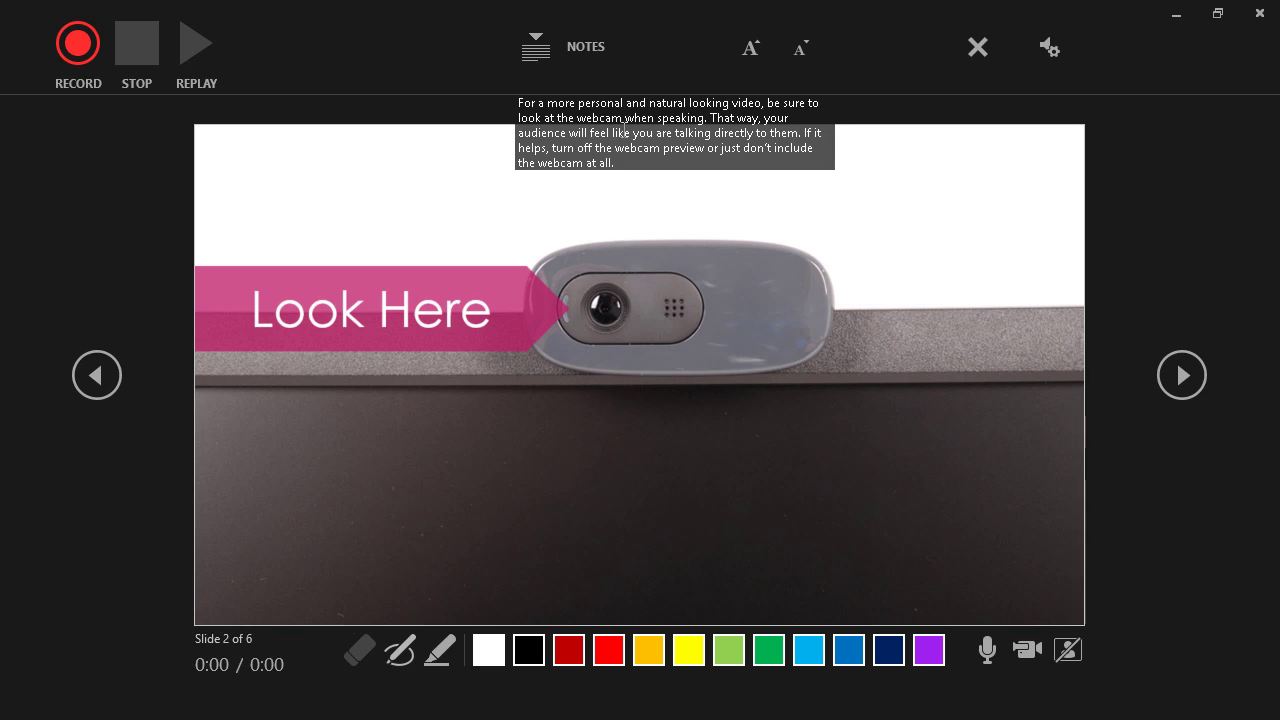
Step: Re-record the 'Look Here' narration, stopping at 0:19
click(79, 58)
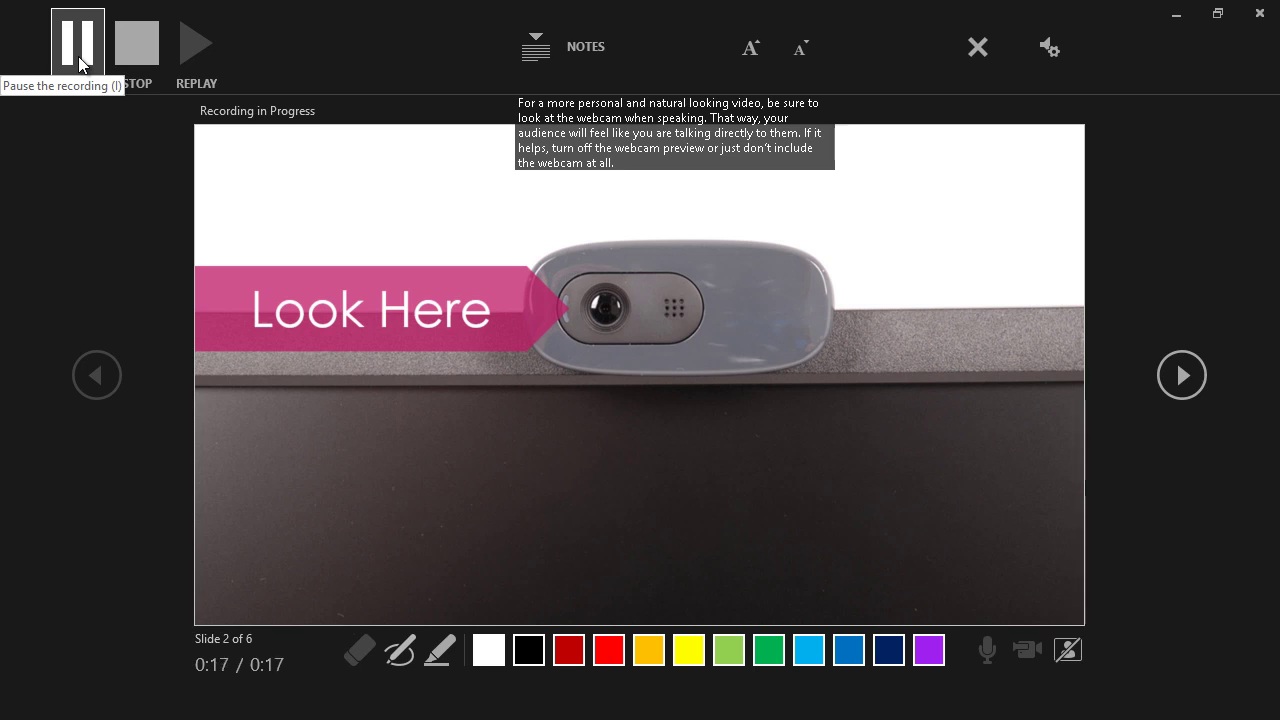
click(148, 60)
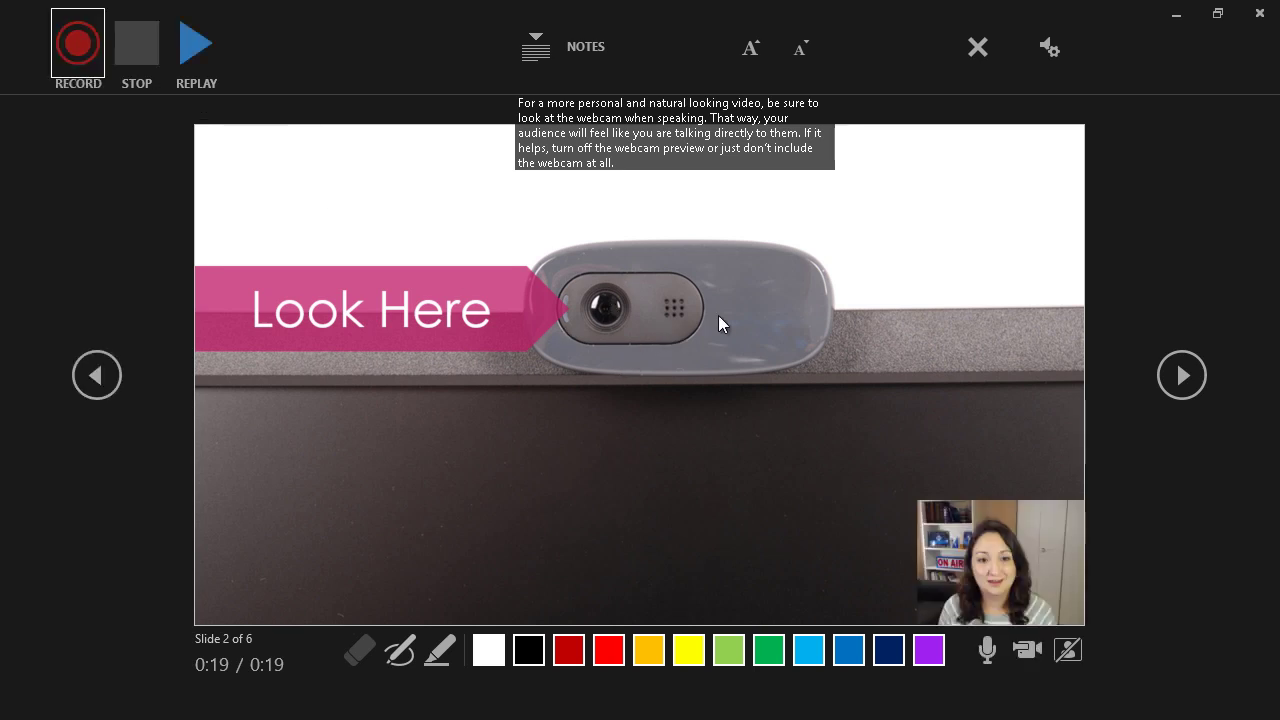
Step: Replay the new 'Look Here' recording, which continues on to slide 3
click(210, 67)
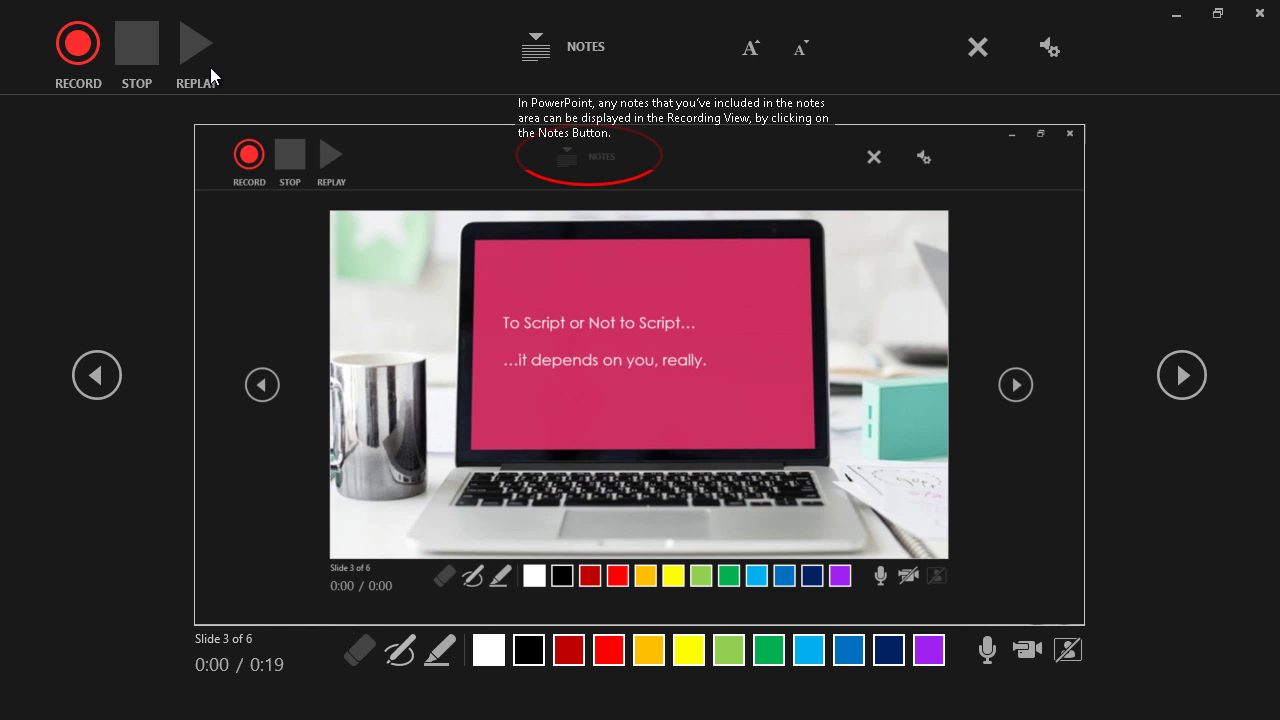
Step: On slide 3, 'To Script or Not to Script', turn the camera off and record 13 seconds of narration
click(1182, 375)
click(96, 375)
click(1027, 650)
click(84, 58)
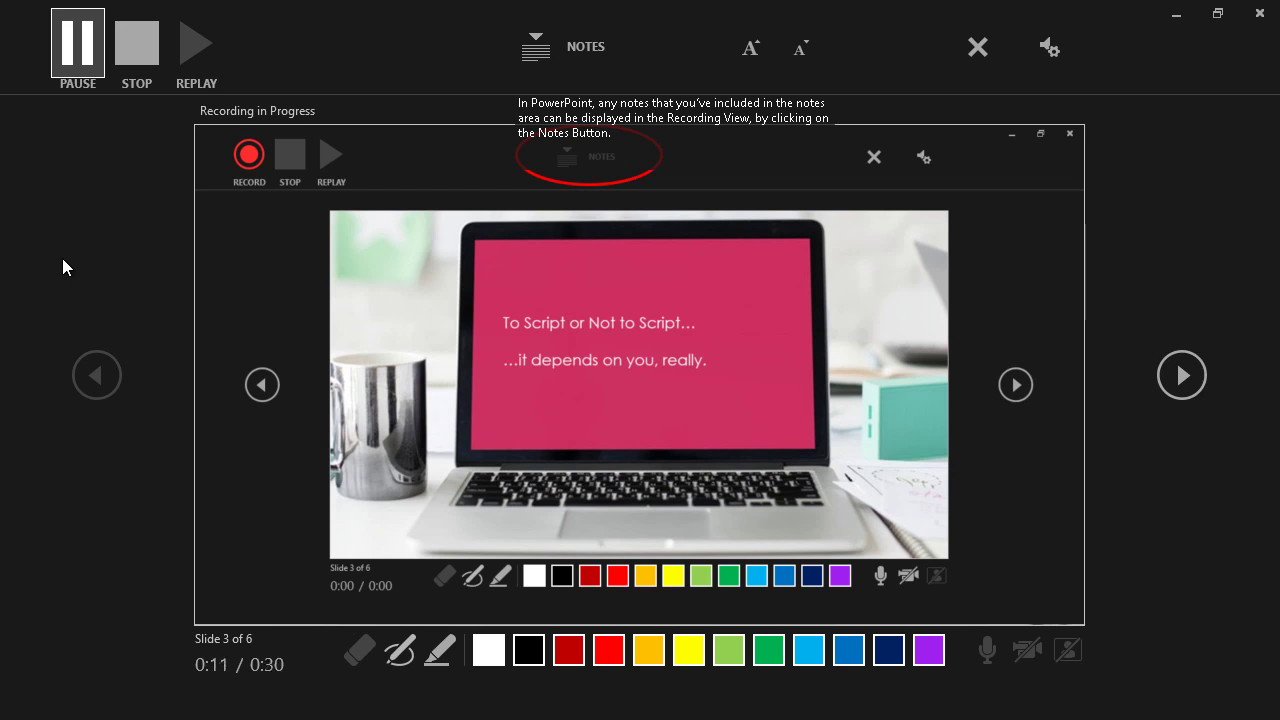
click(138, 62)
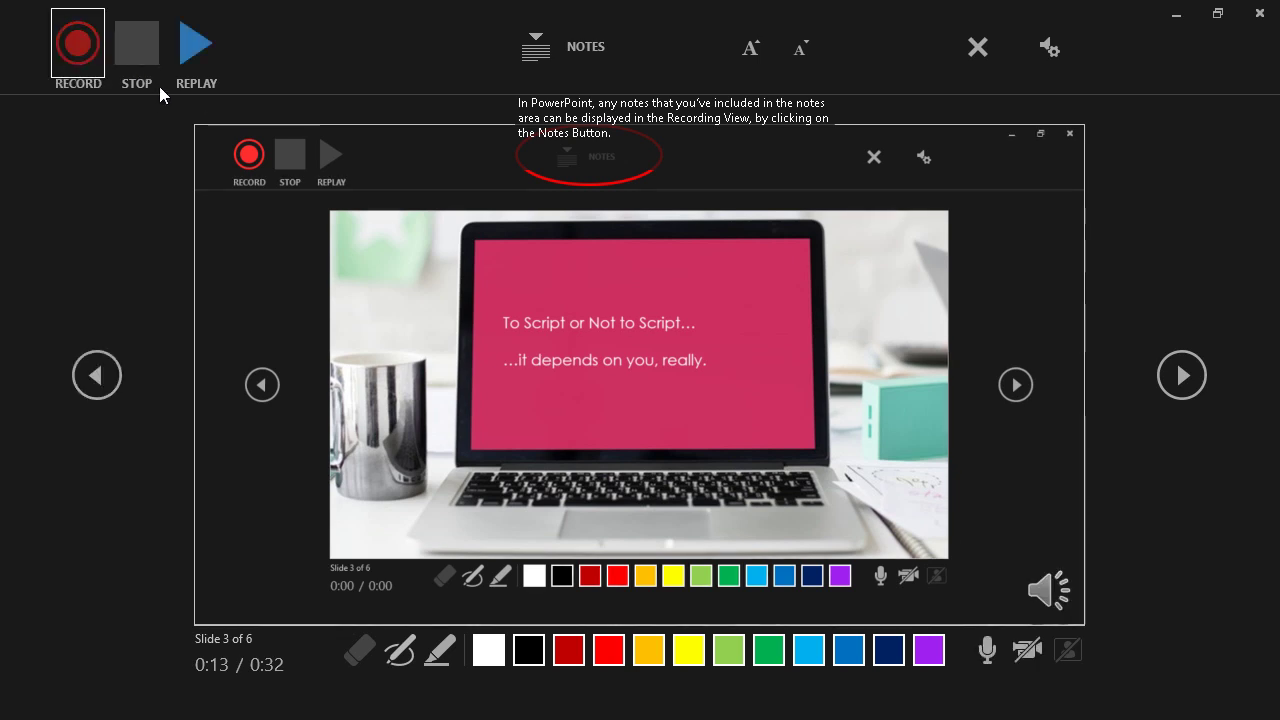
Step: Replay slide 3's narration, ending on slide 4, 'Shorter slides are better'
click(192, 57)
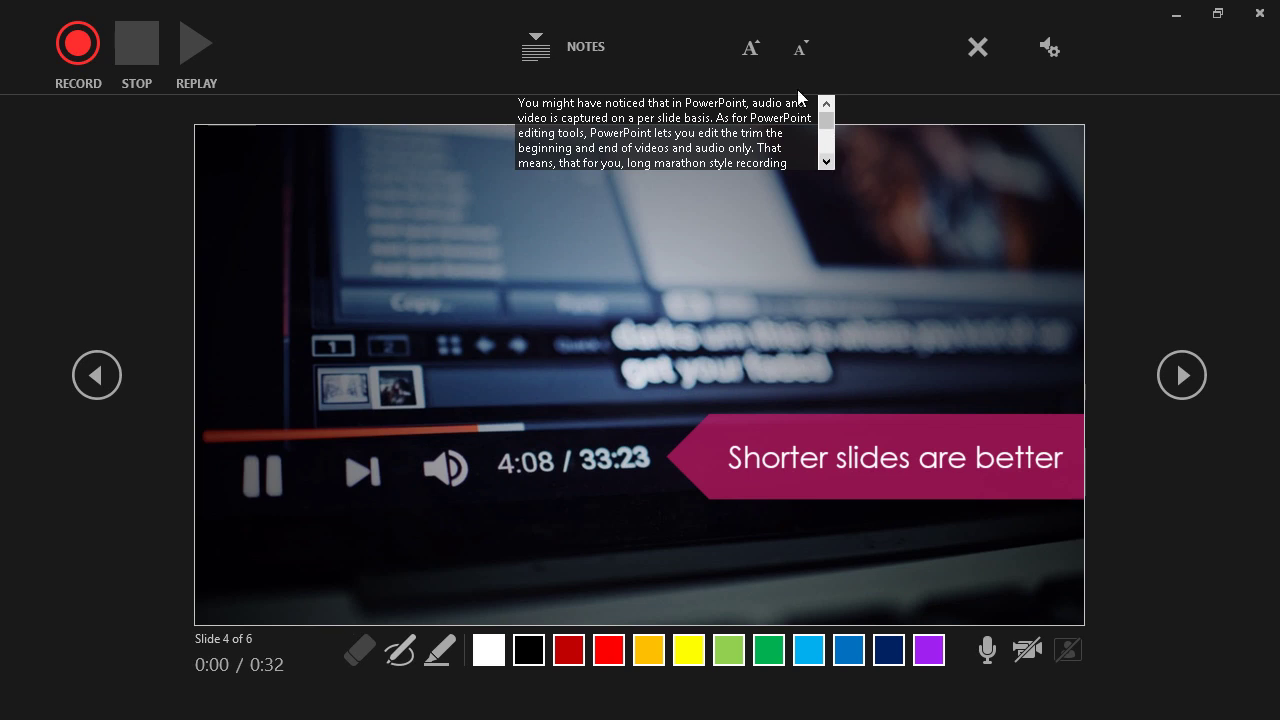
Step: Shrink the notes text, then narrate slide 4 while scrolling through the script notes to the last line
click(819, 42)
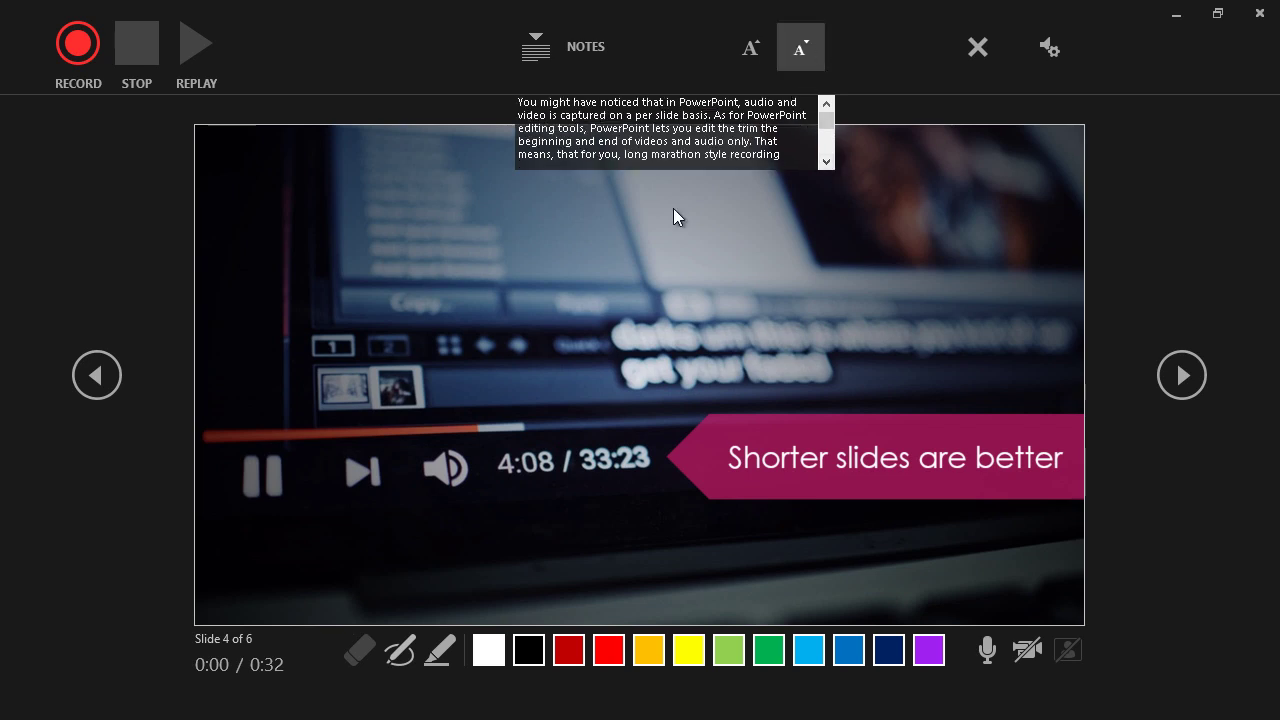
click(77, 44)
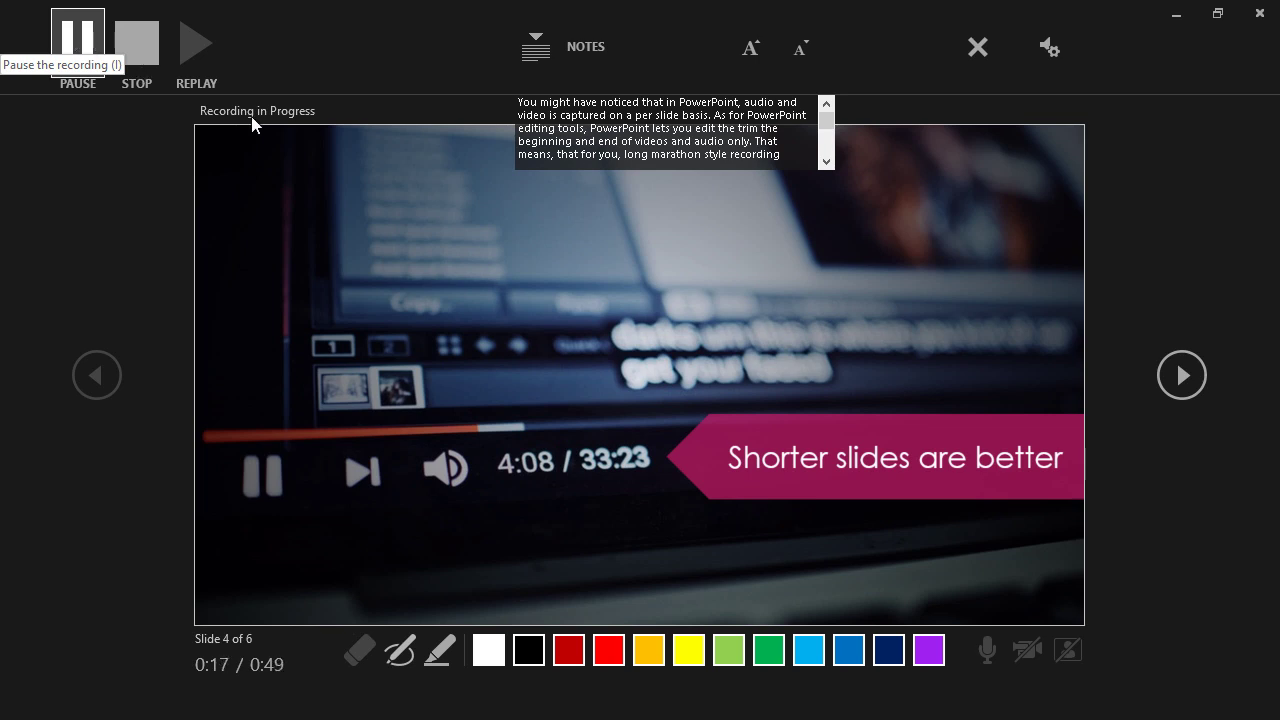
click(831, 160)
click(831, 160)
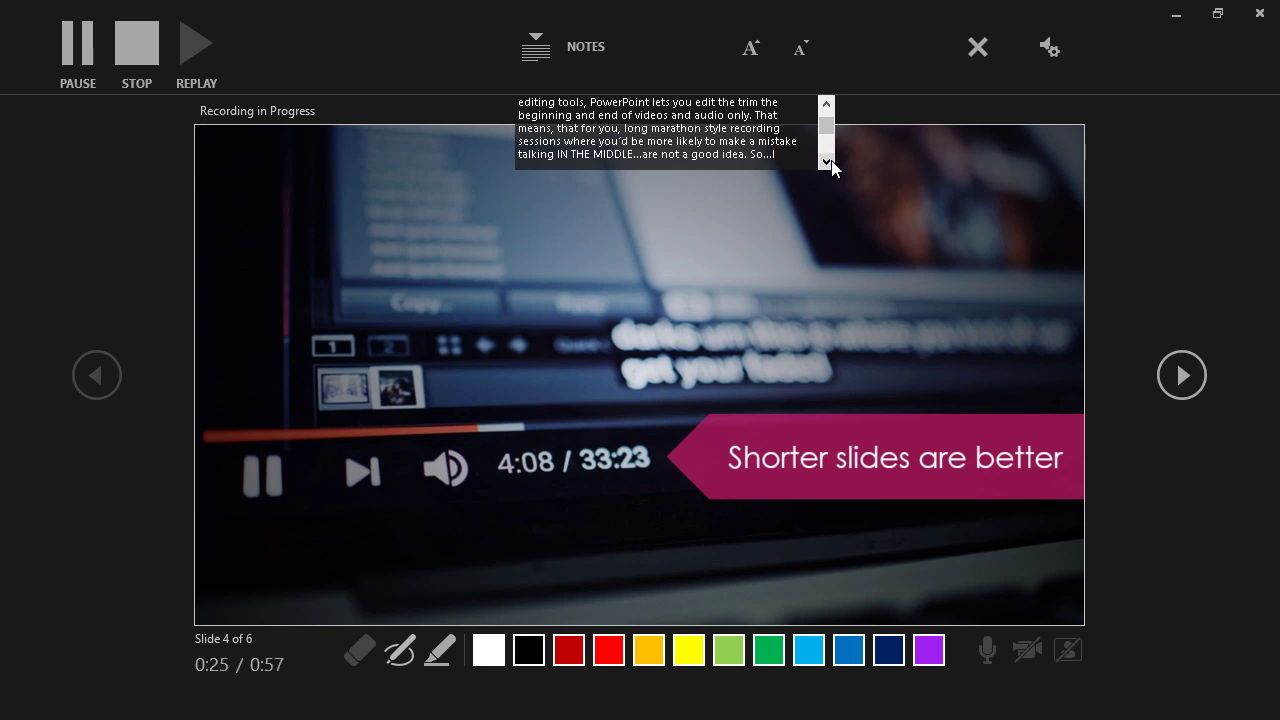
click(831, 162)
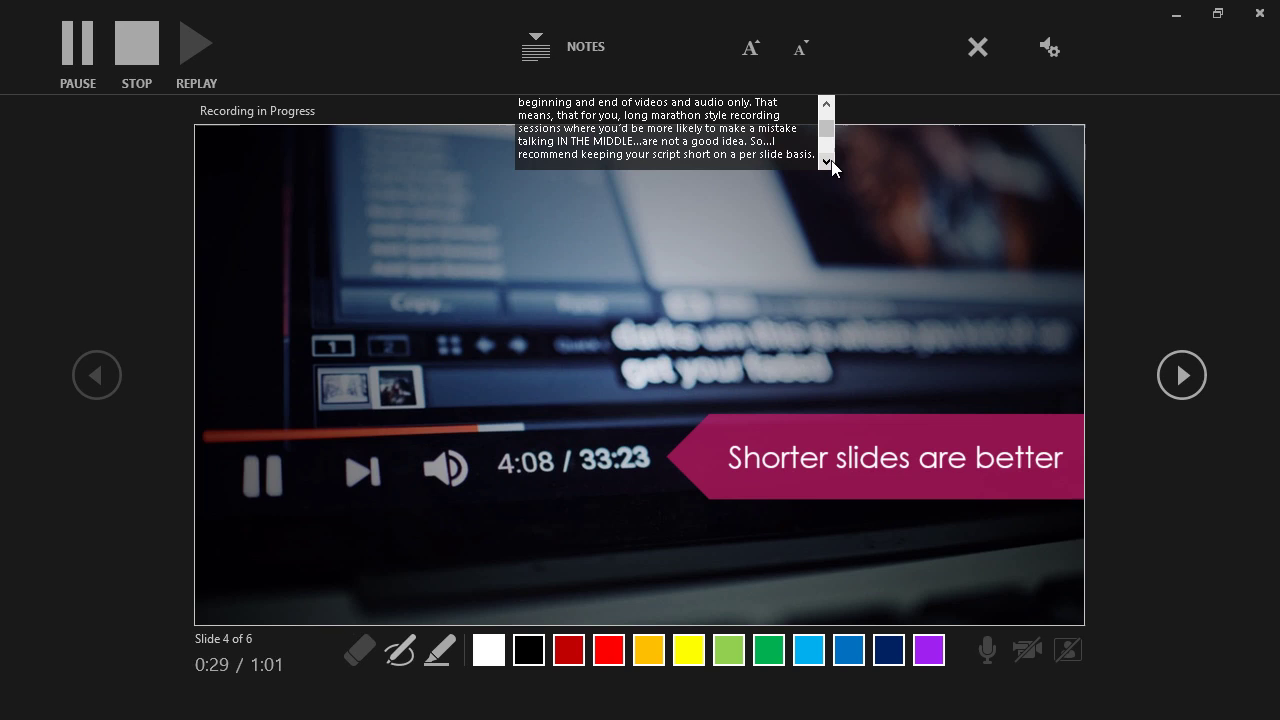
click(831, 161)
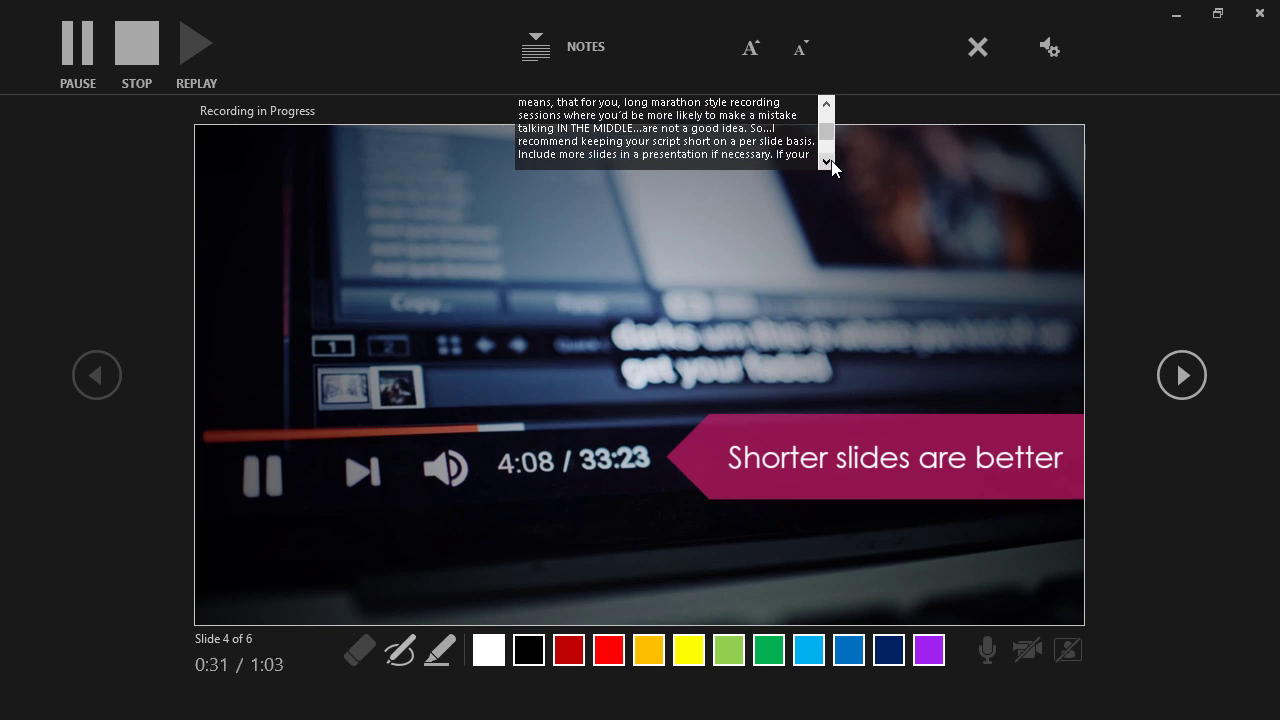
click(831, 161)
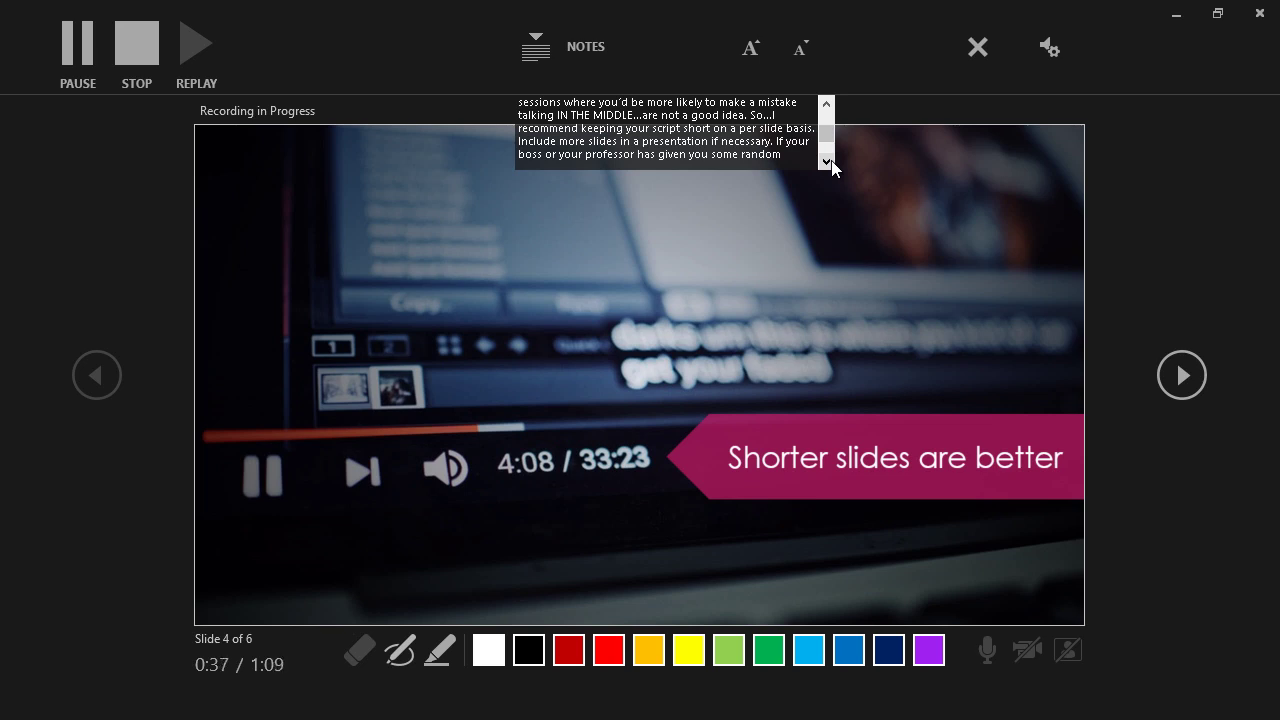
click(832, 163)
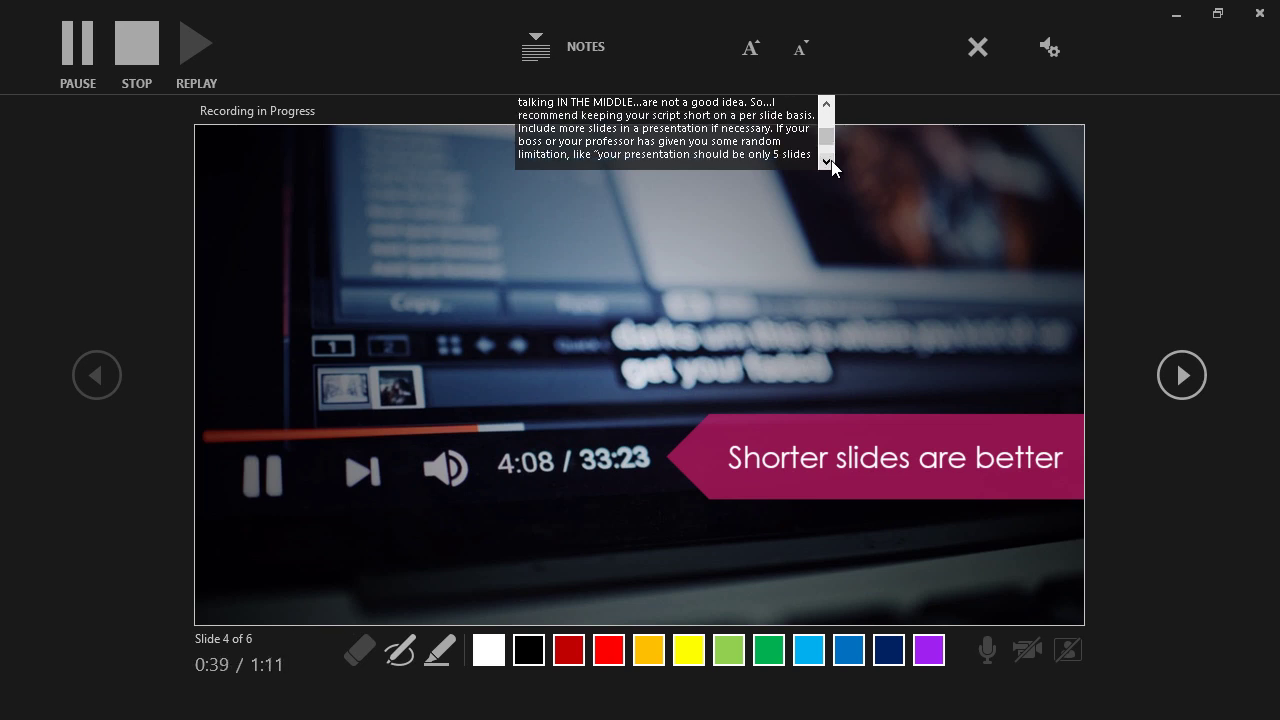
click(826, 162)
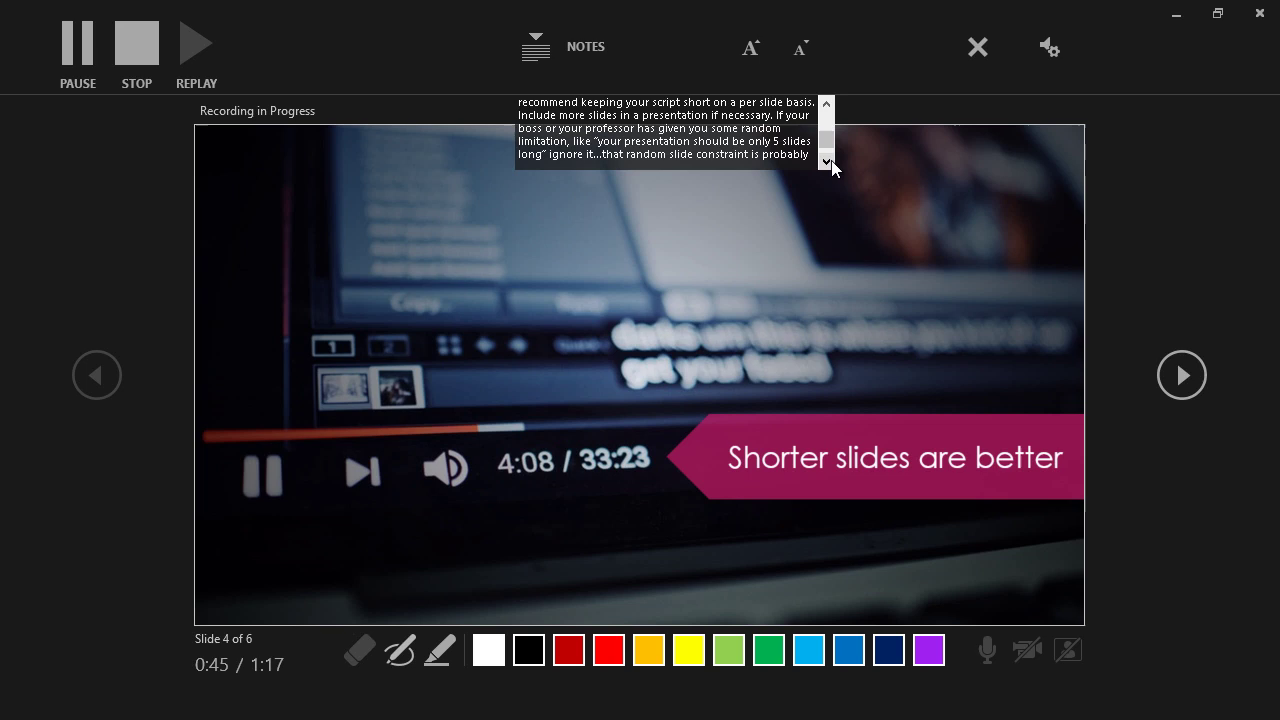
click(832, 163)
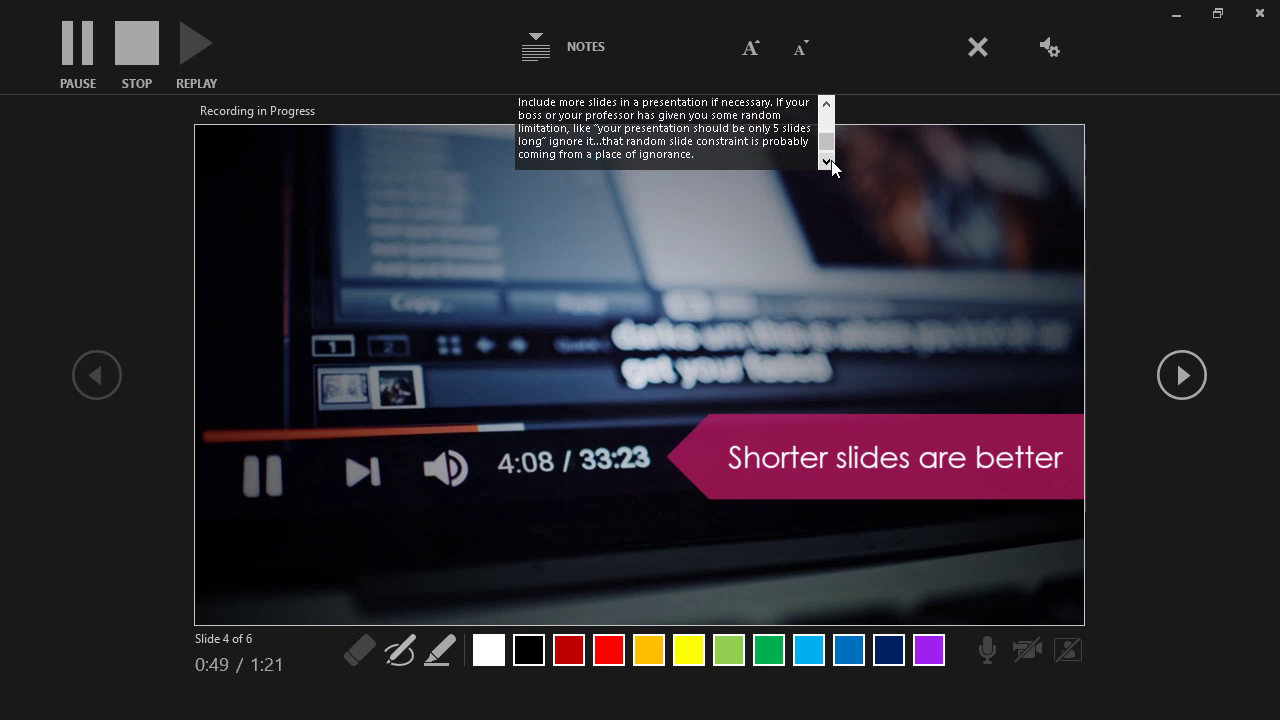
Step: Stop slide 4's recording and replay its 51-second narration, scrolling the notes to follow along
click(126, 52)
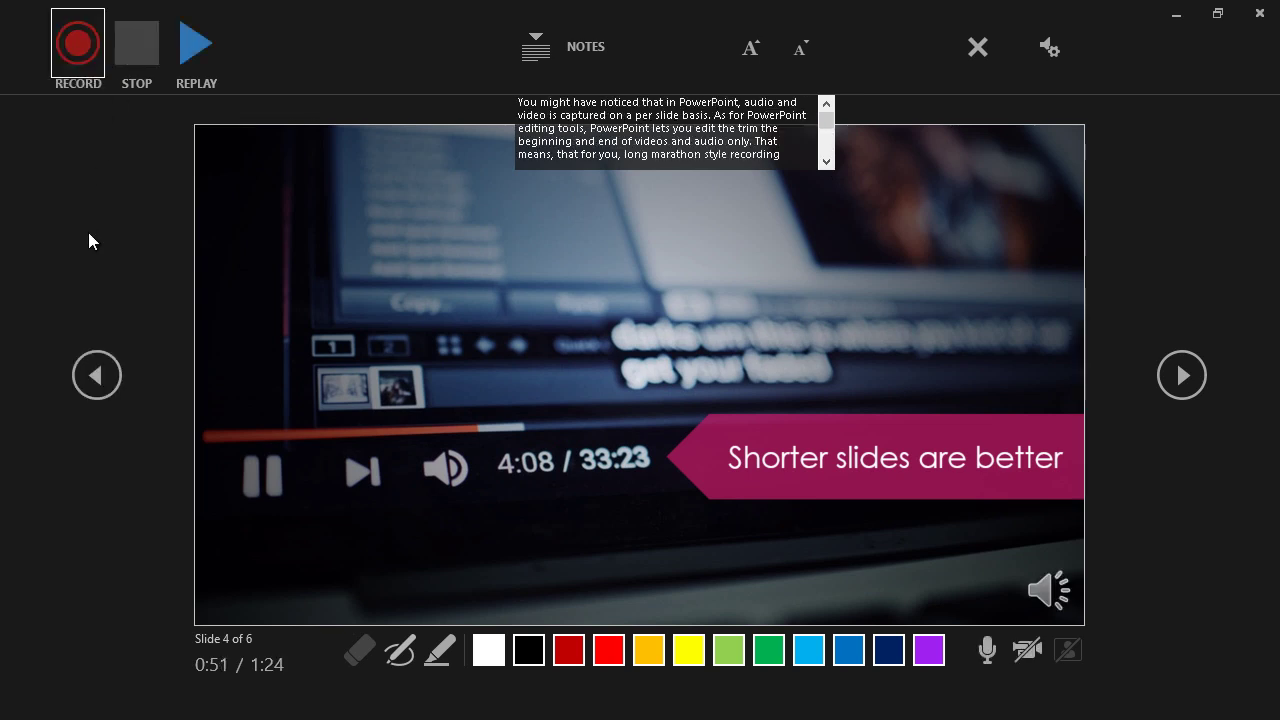
click(197, 45)
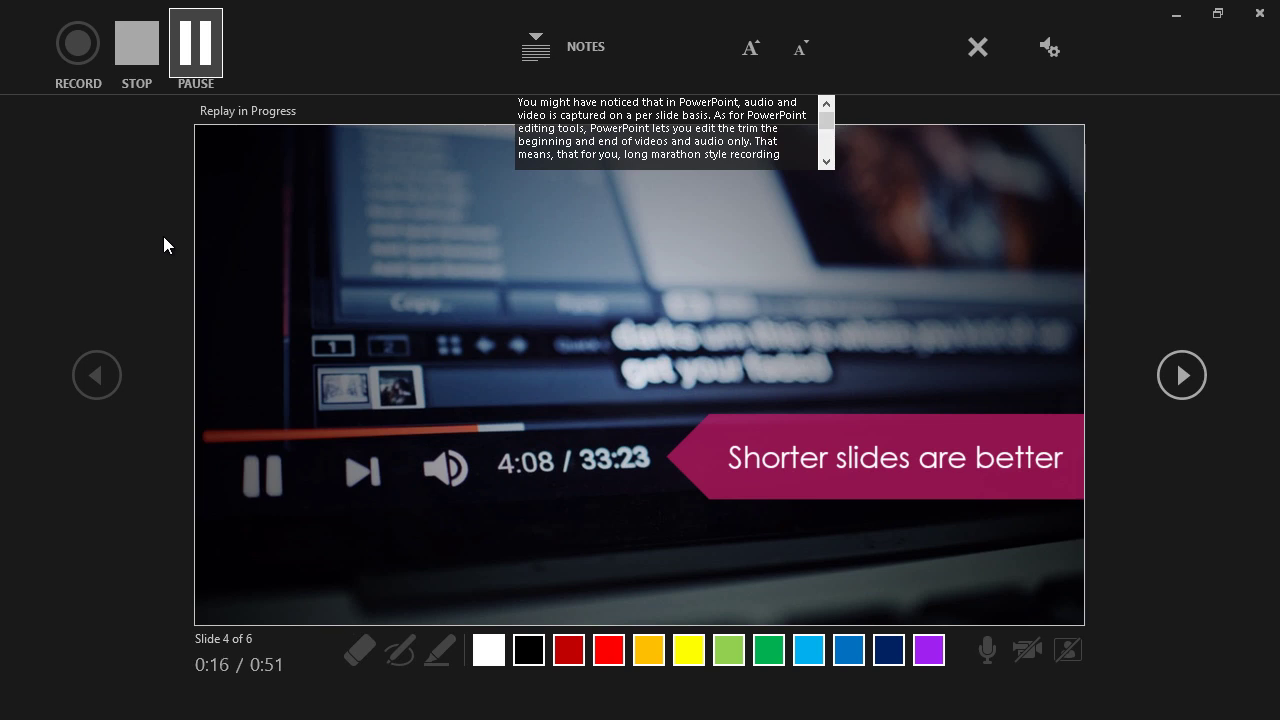
click(826, 161)
click(826, 161)
click(826, 161)
click(826, 161)
click(826, 161)
click(826, 161)
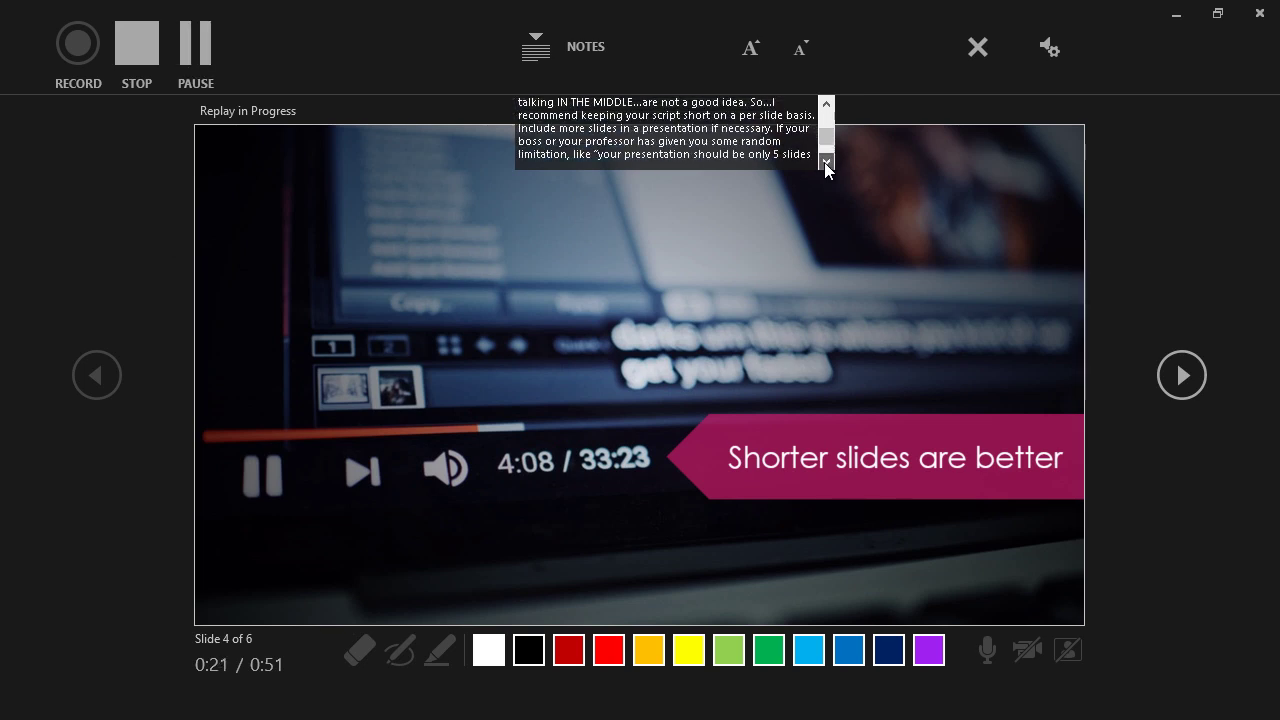
click(826, 161)
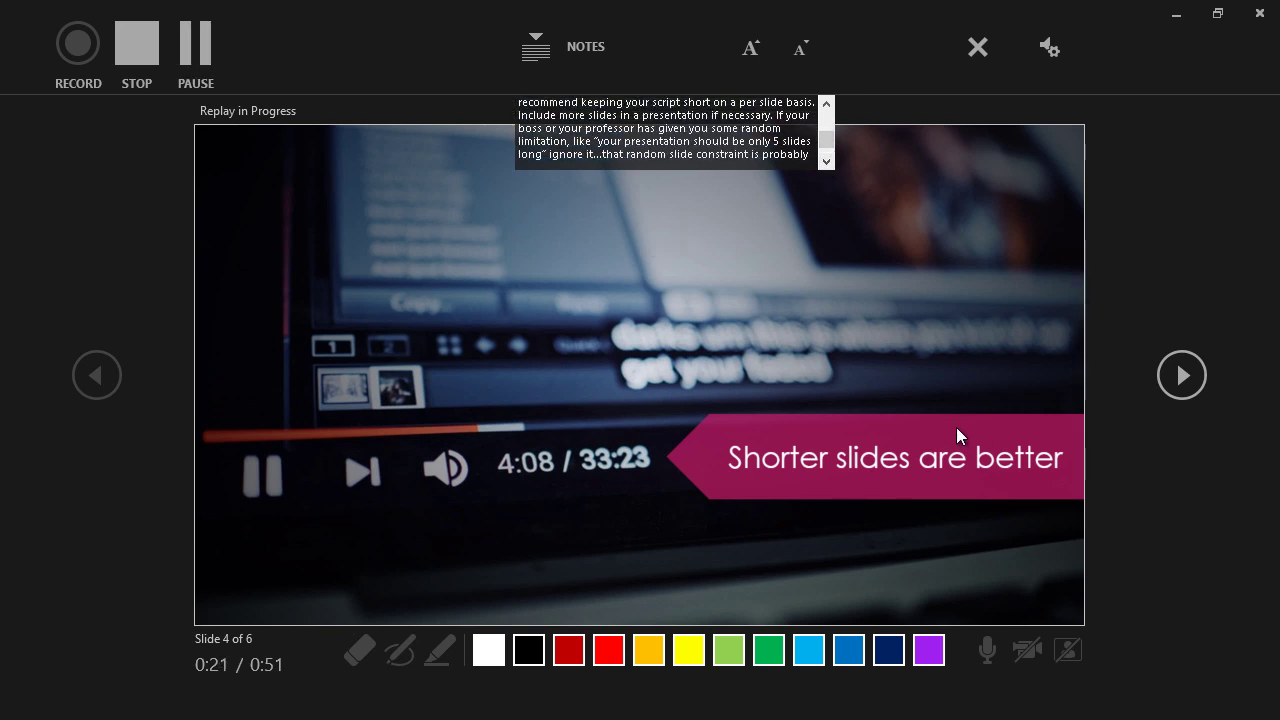
Step: Go to slide 5 and record a 26-second narration while scrolling through the script notes
click(1181, 372)
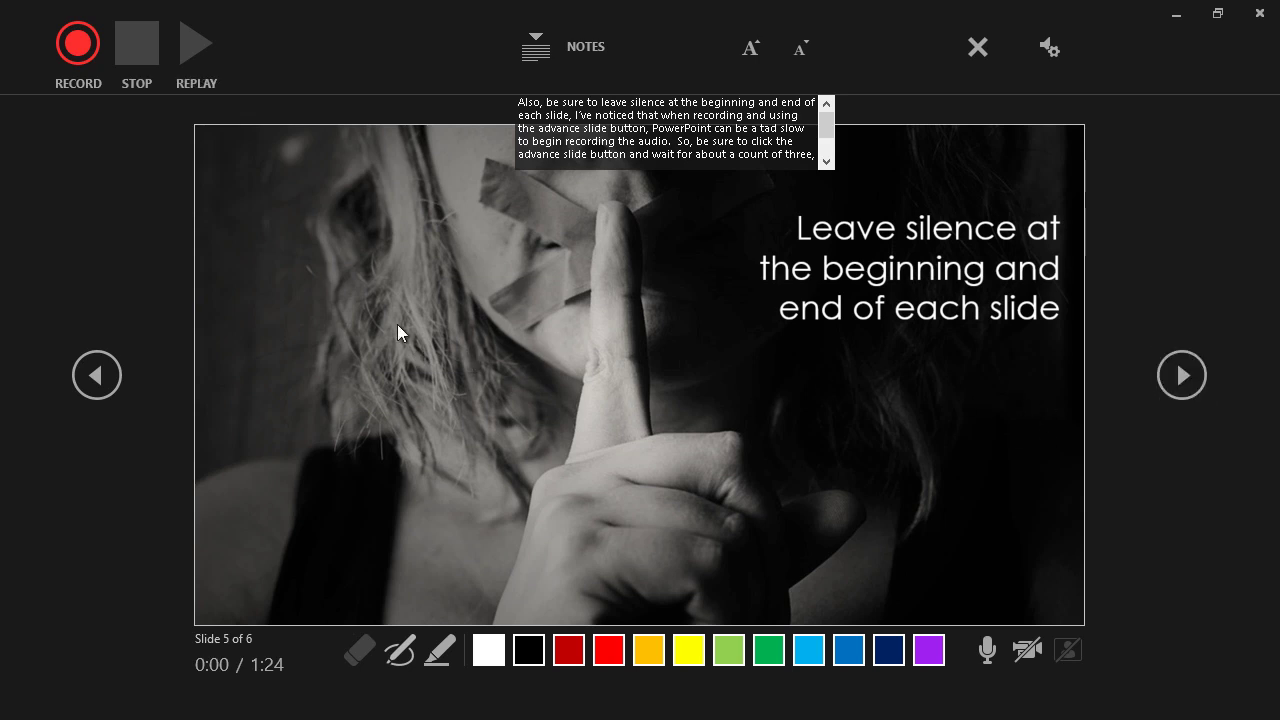
click(88, 58)
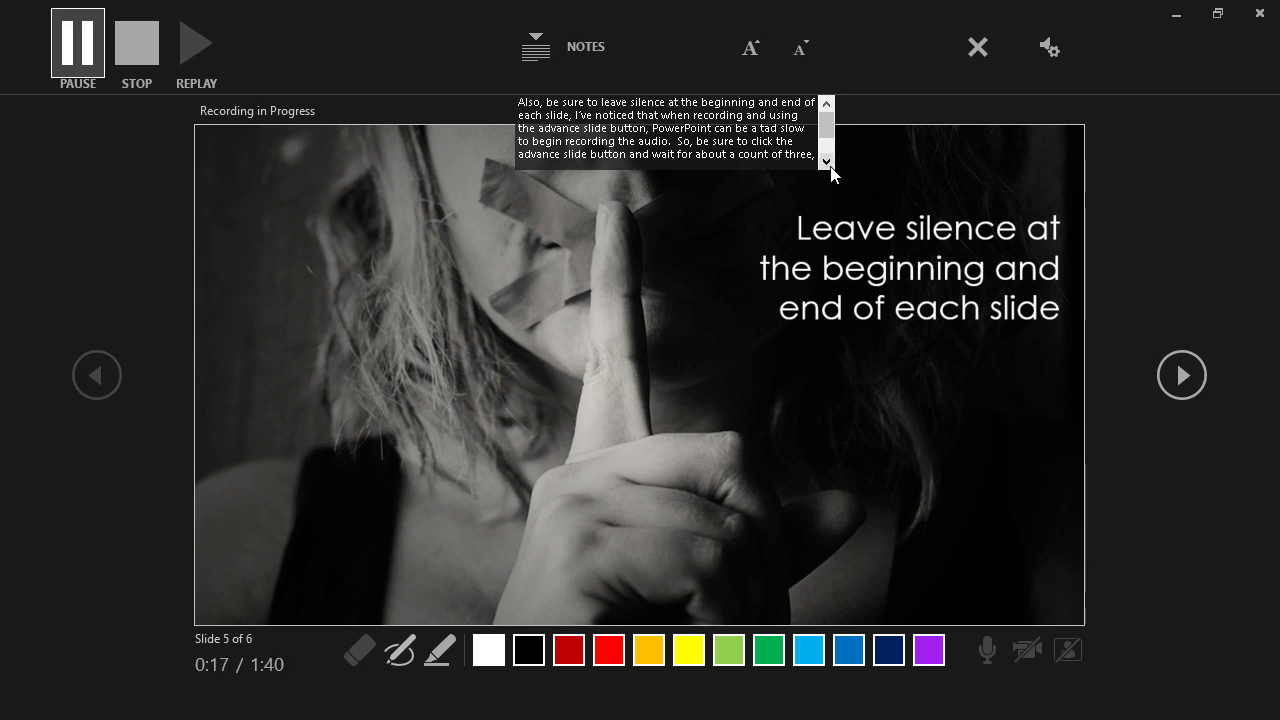
click(827, 162)
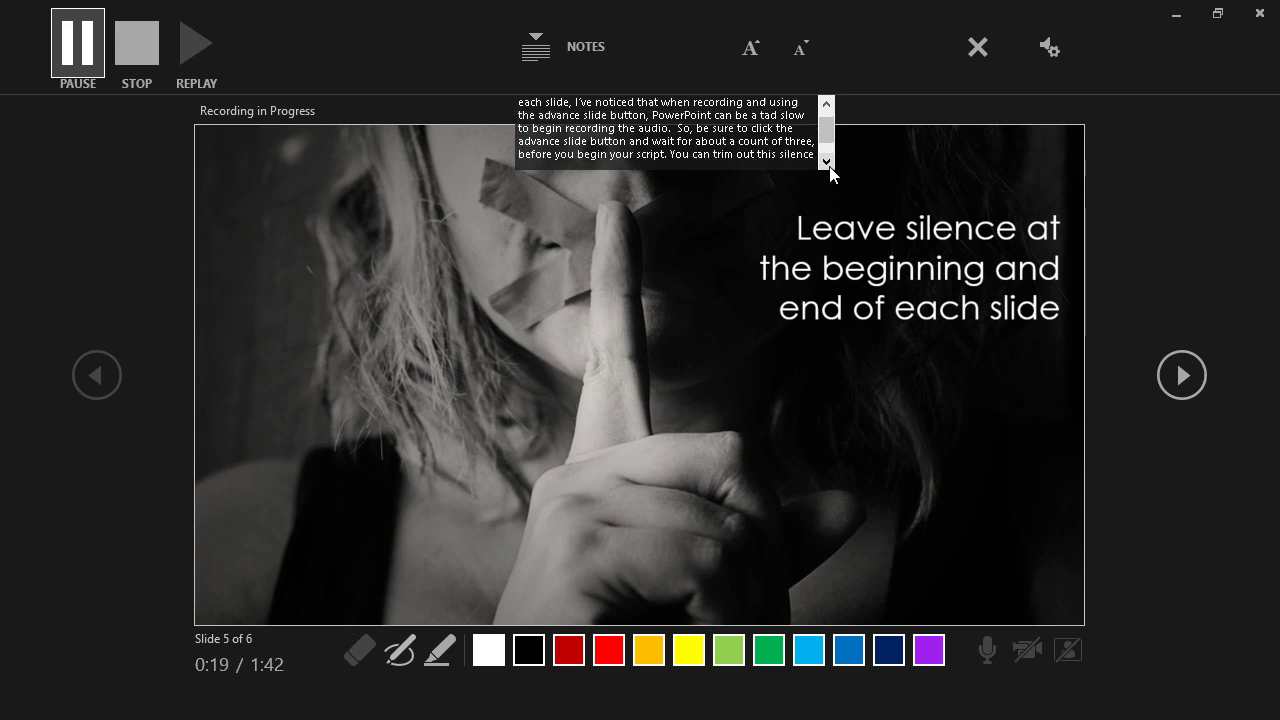
click(829, 166)
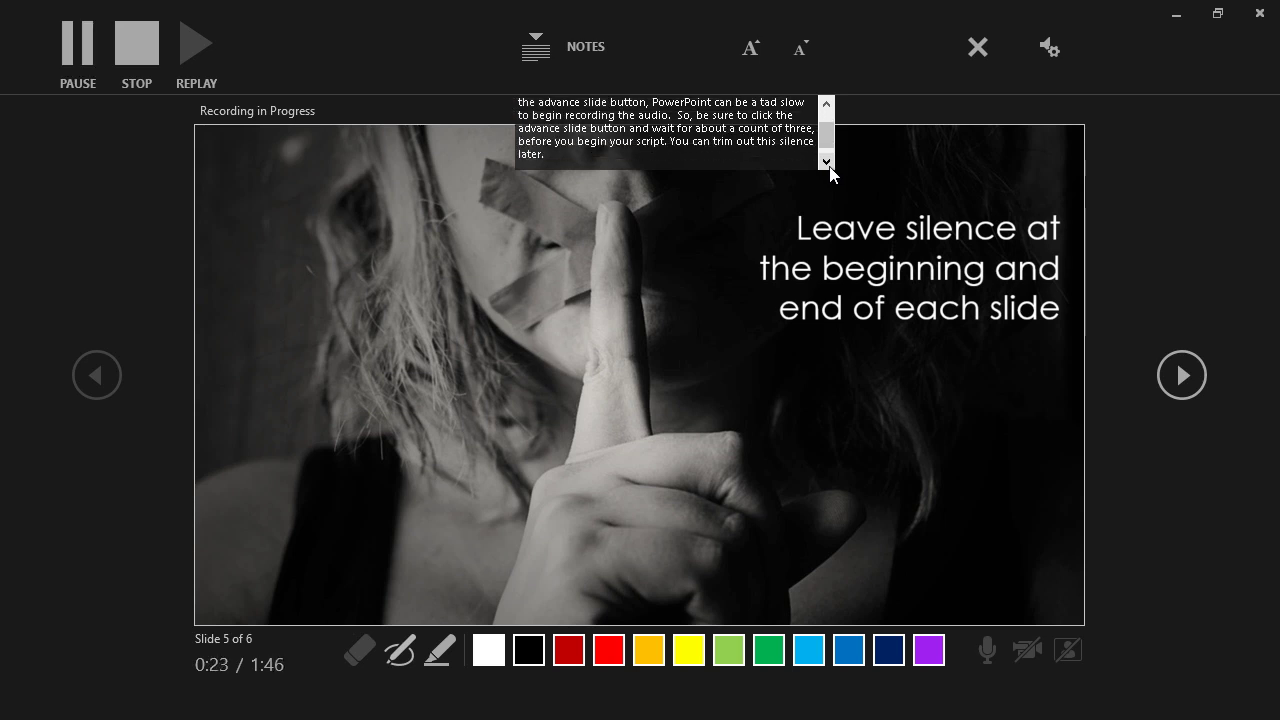
click(828, 163)
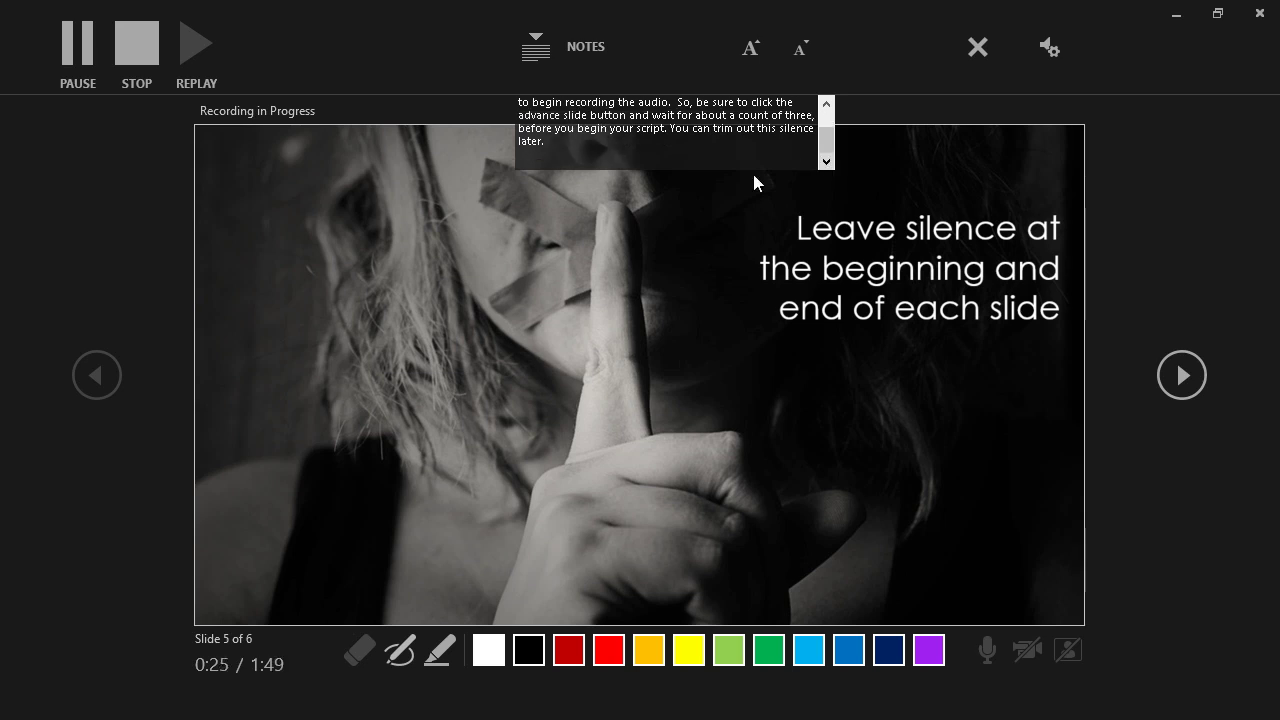
click(141, 53)
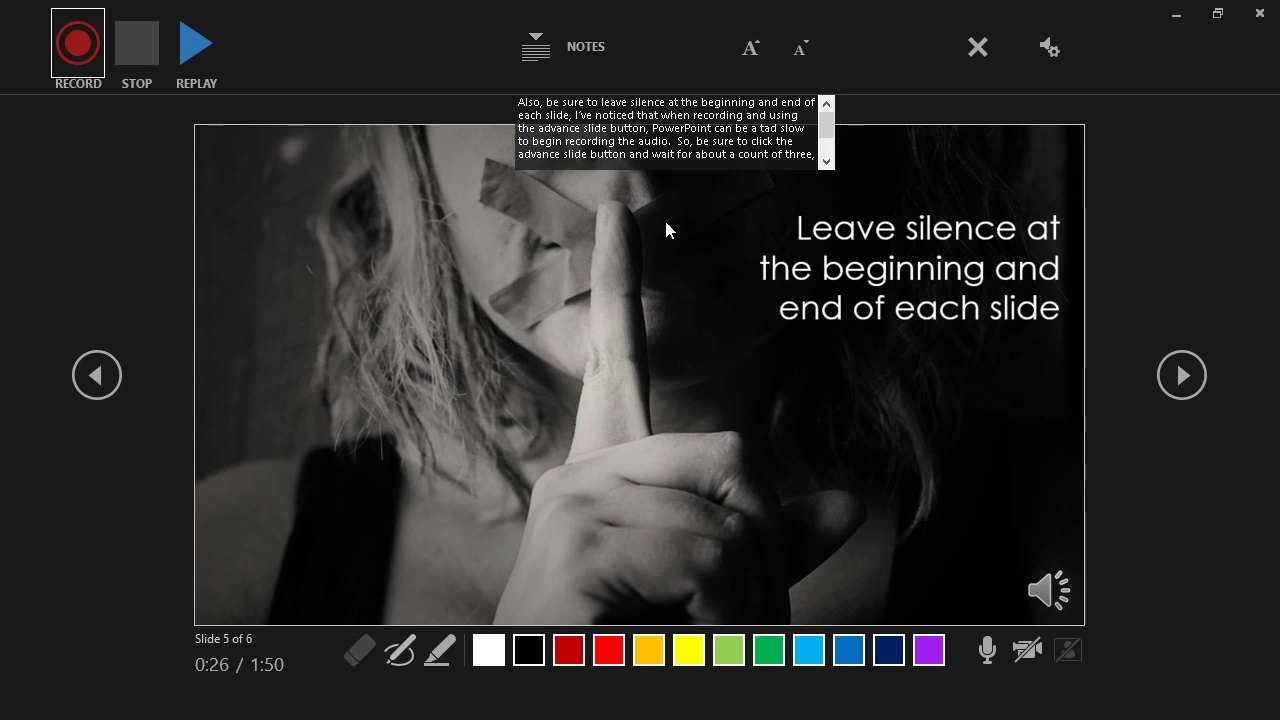
Step: Record a 9-second narration on slide 6, 'DON'T FORGET', then close the recording window
click(1176, 385)
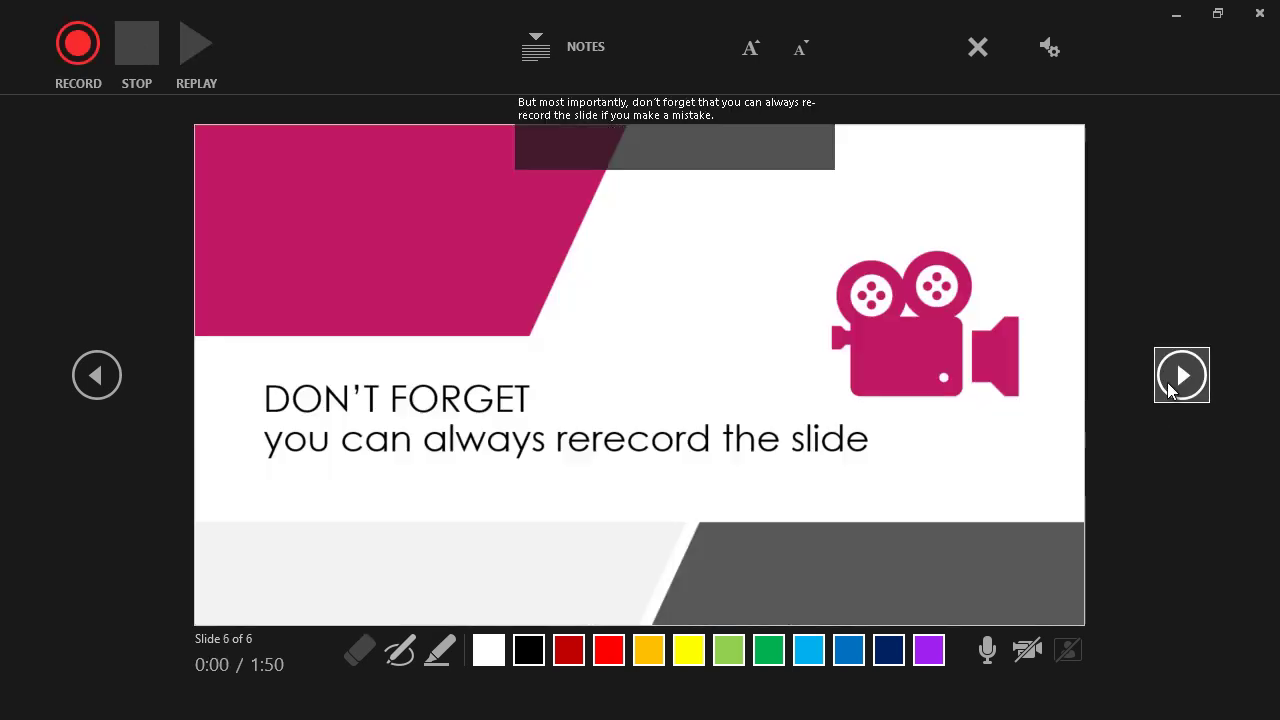
click(73, 49)
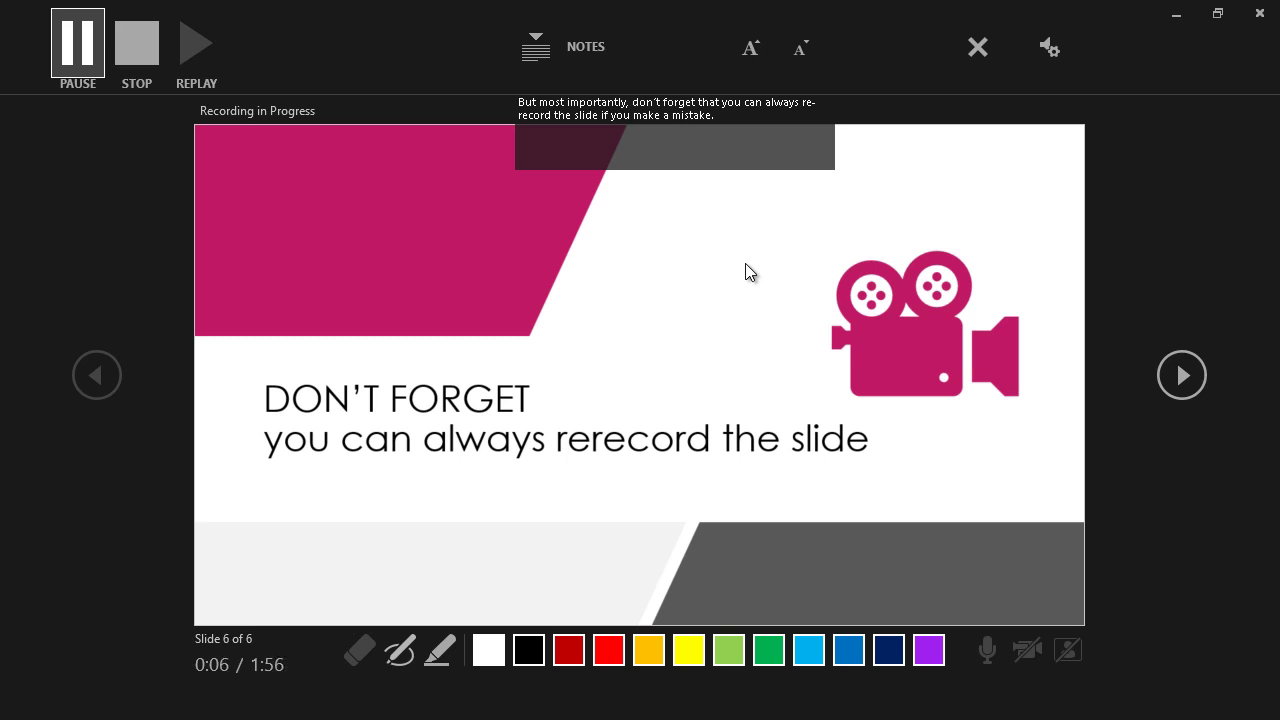
click(141, 61)
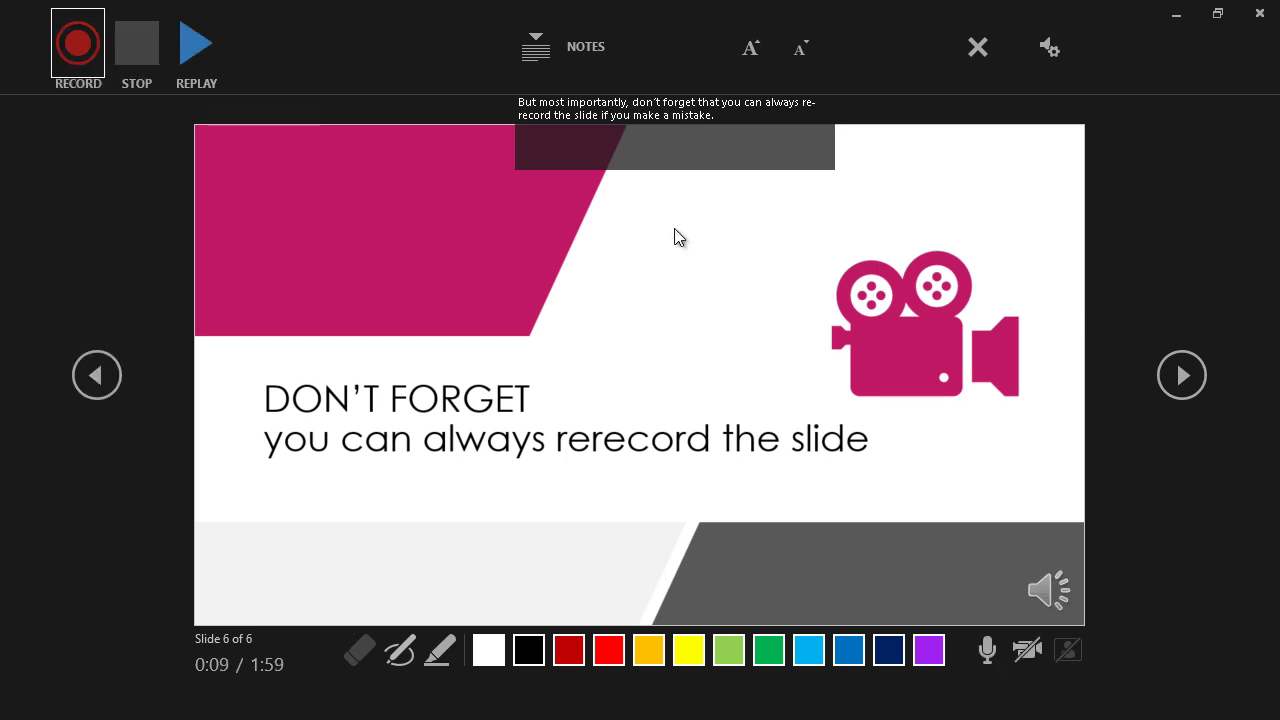
click(1259, 14)
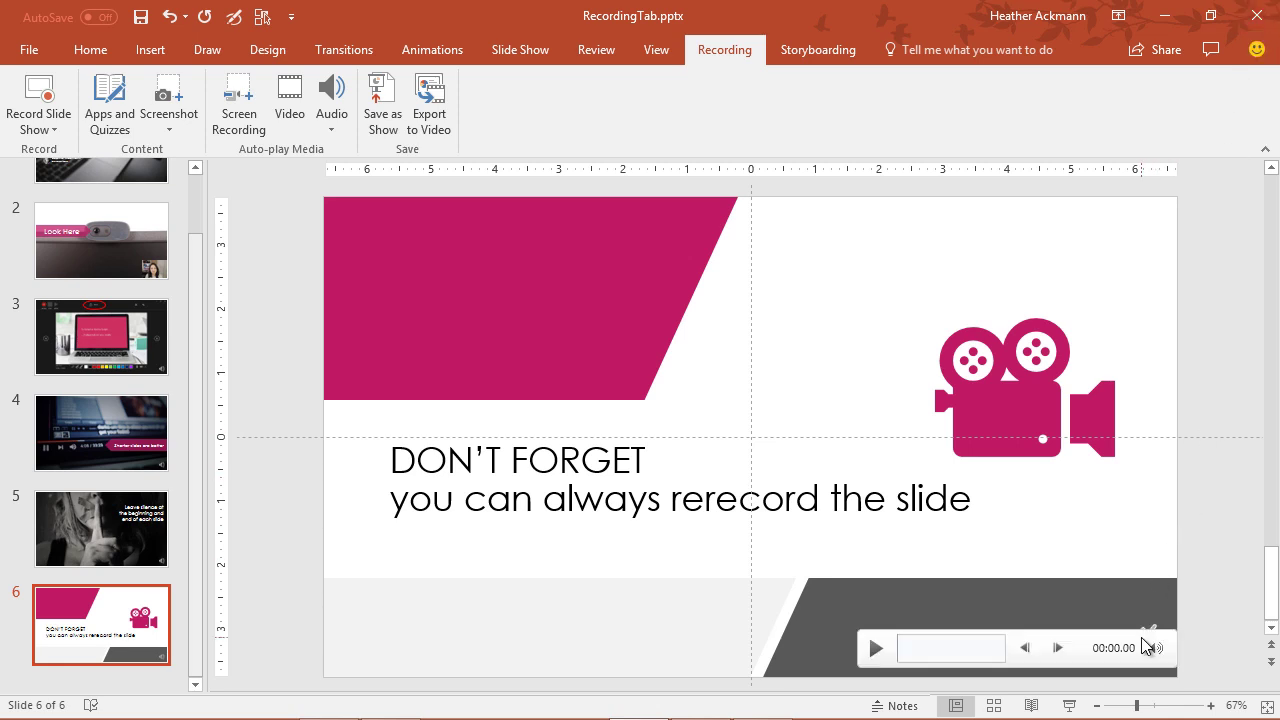
Step: Select the narration clip on slide 4, 'Shorter slides are better', and show its audio playback options
click(1137, 640)
click(168, 545)
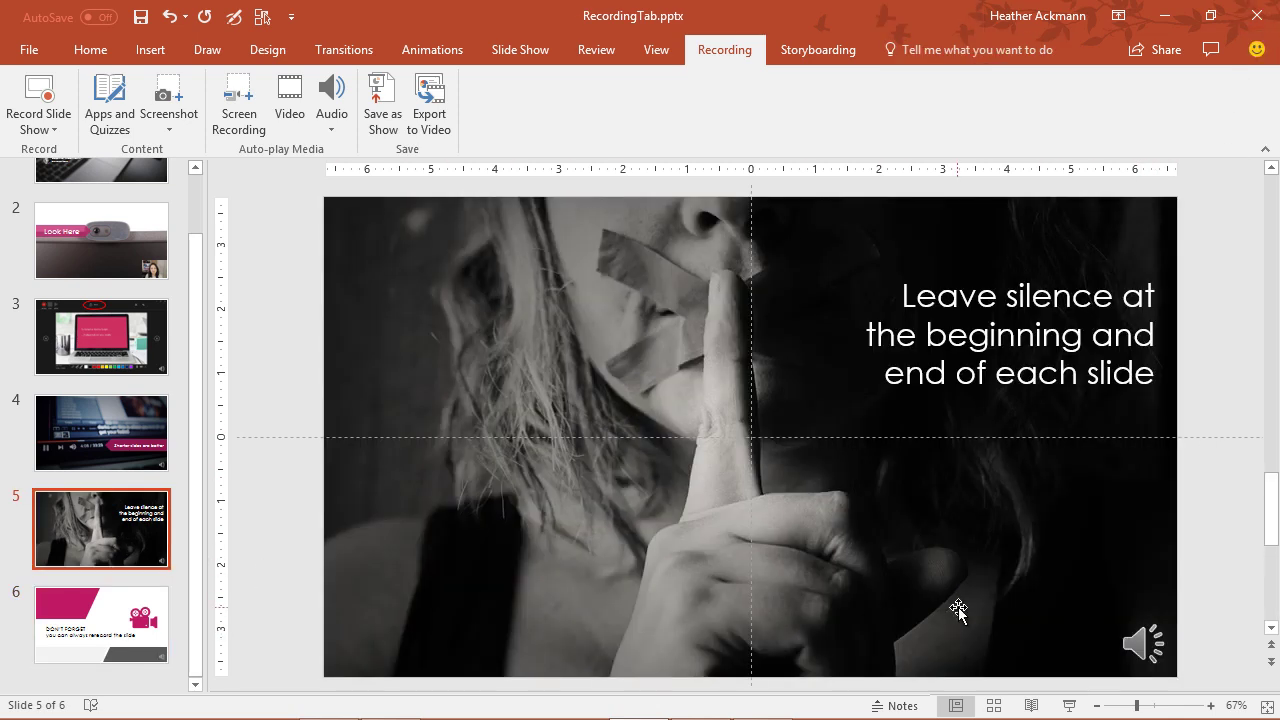
click(1131, 641)
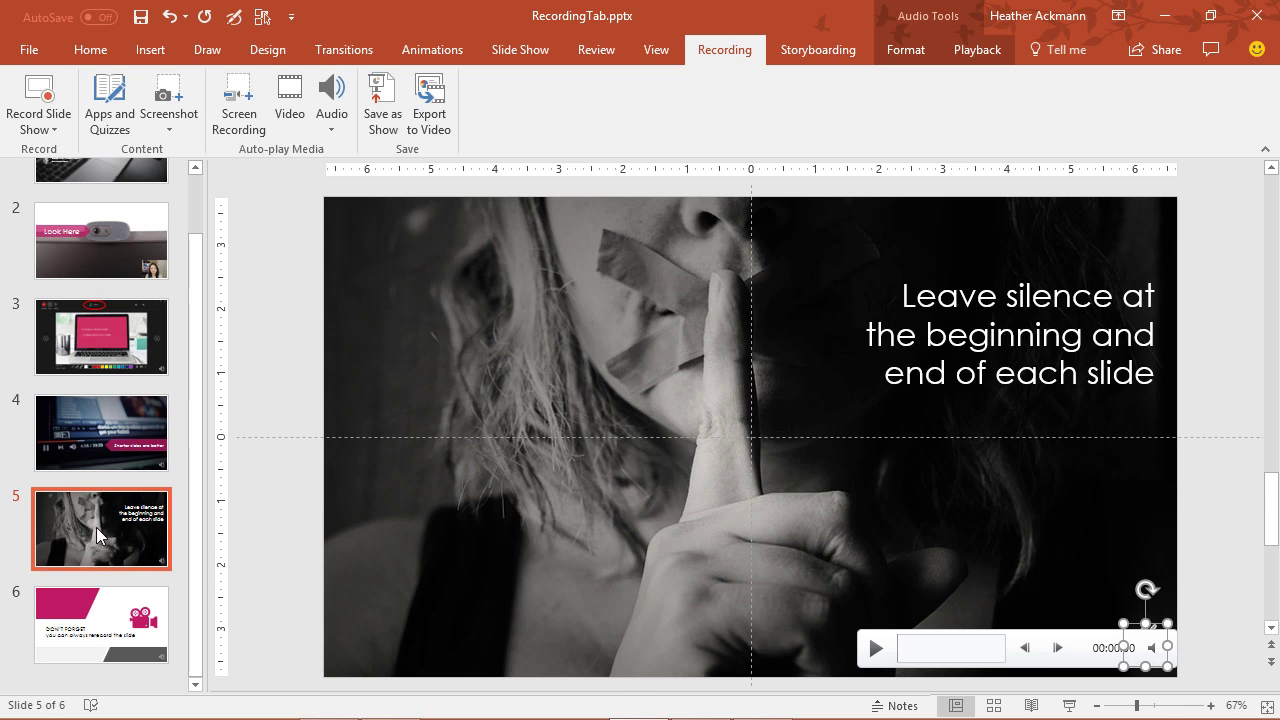
click(85, 411)
click(1140, 640)
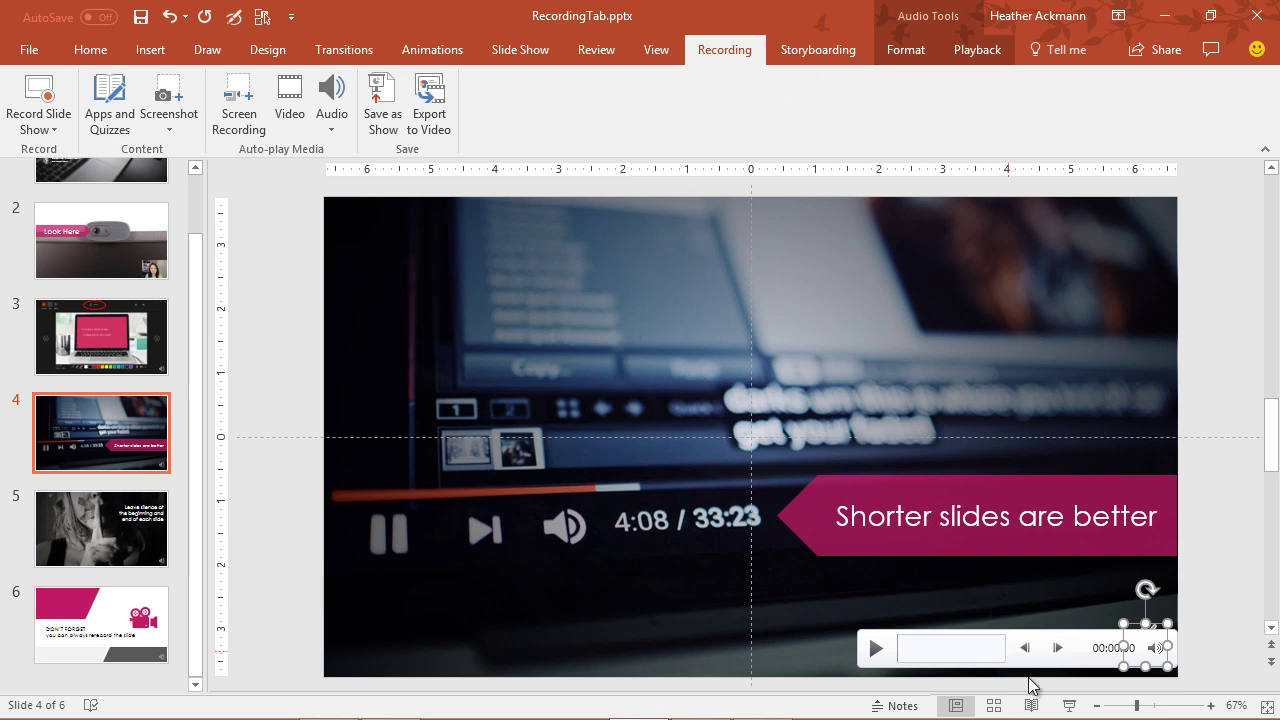
click(906, 50)
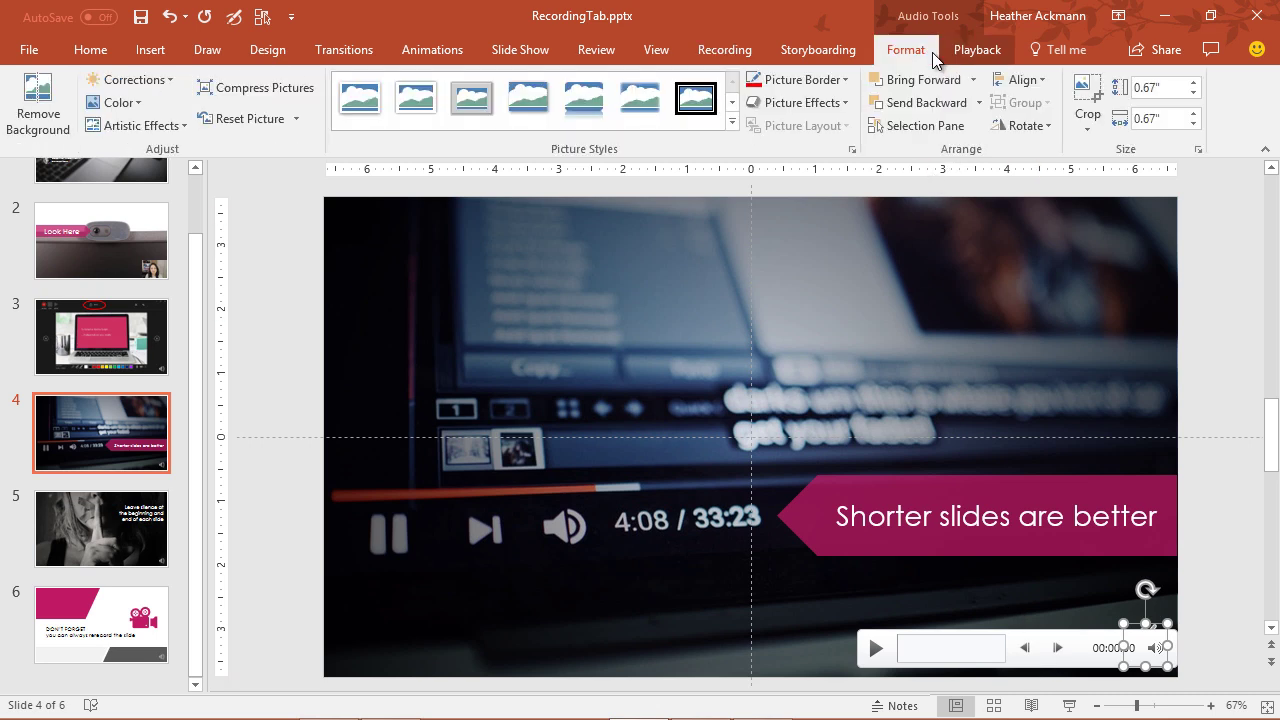
click(966, 52)
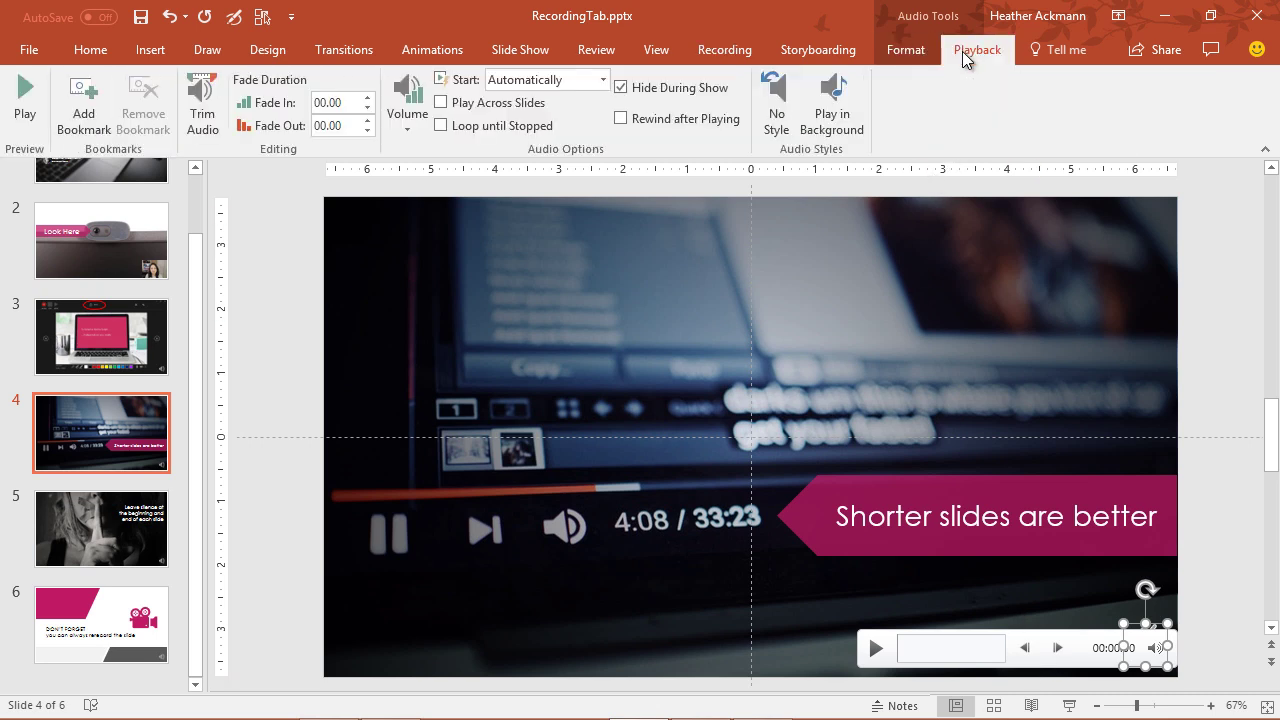
Step: In Trim Audio, move slide 4's narration start to 00:01.220, previewing the opening
click(212, 108)
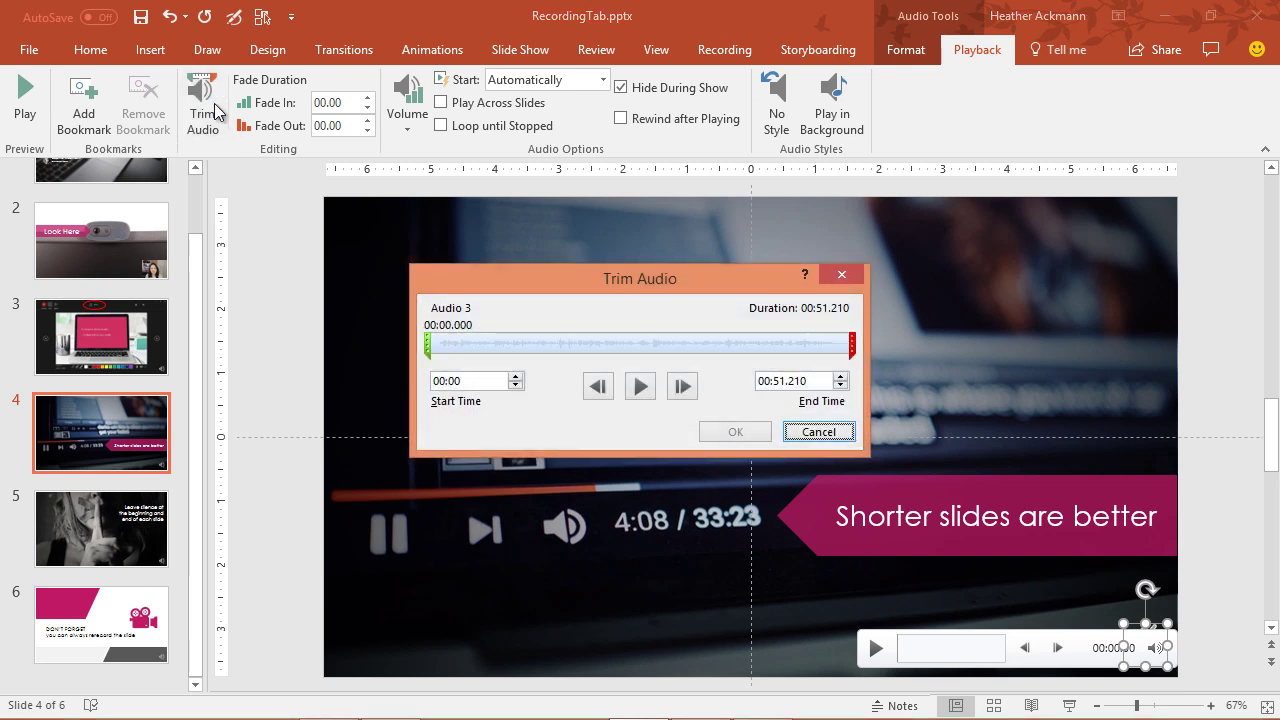
click(641, 390)
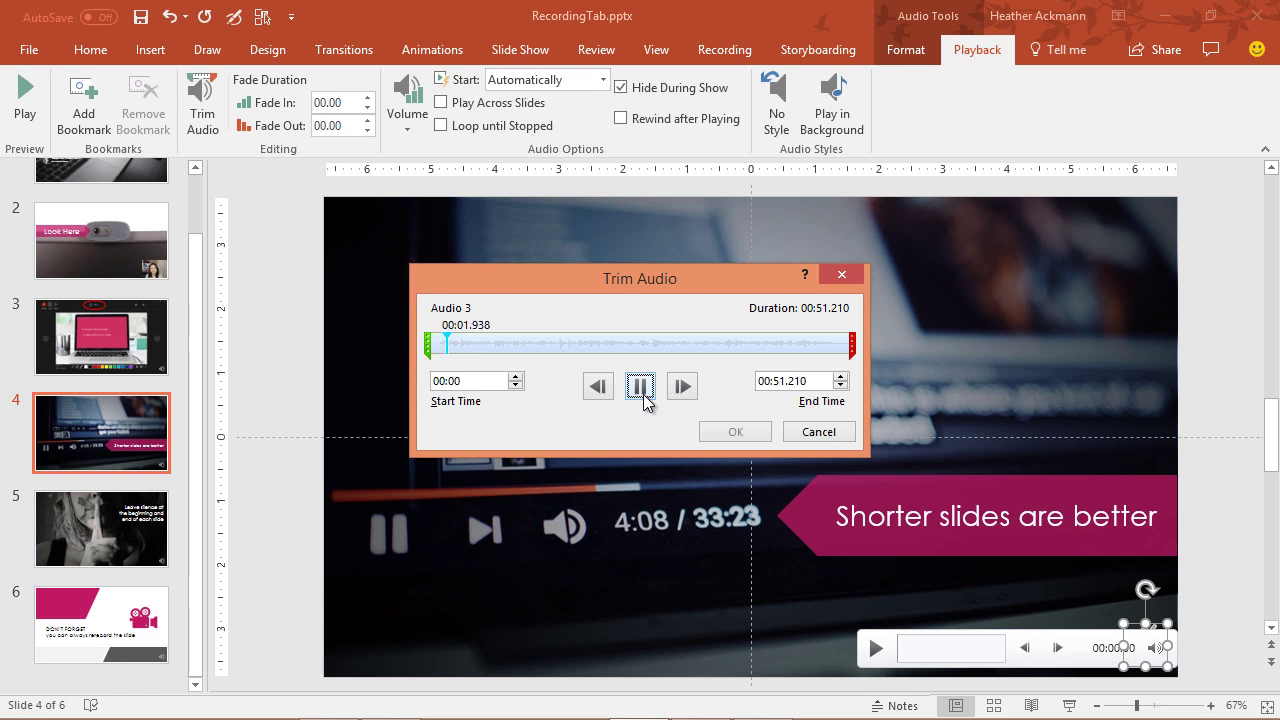
click(641, 390)
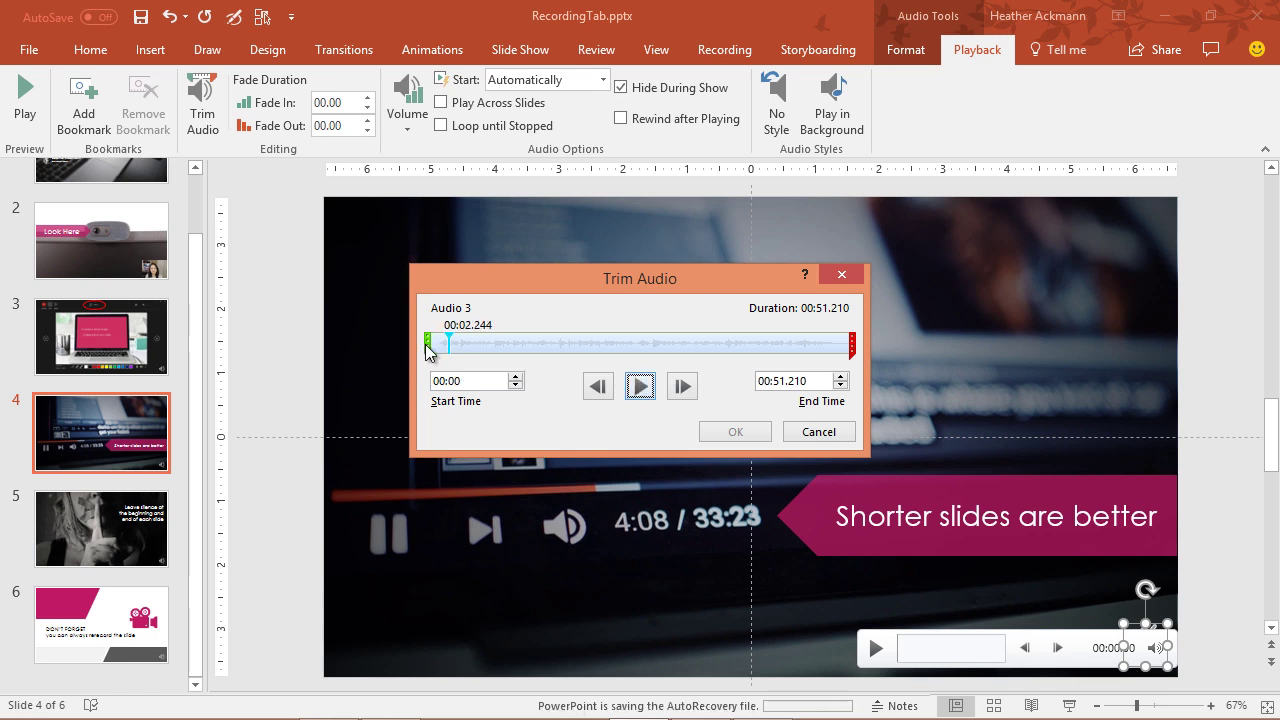
drag(425, 344, 433, 344)
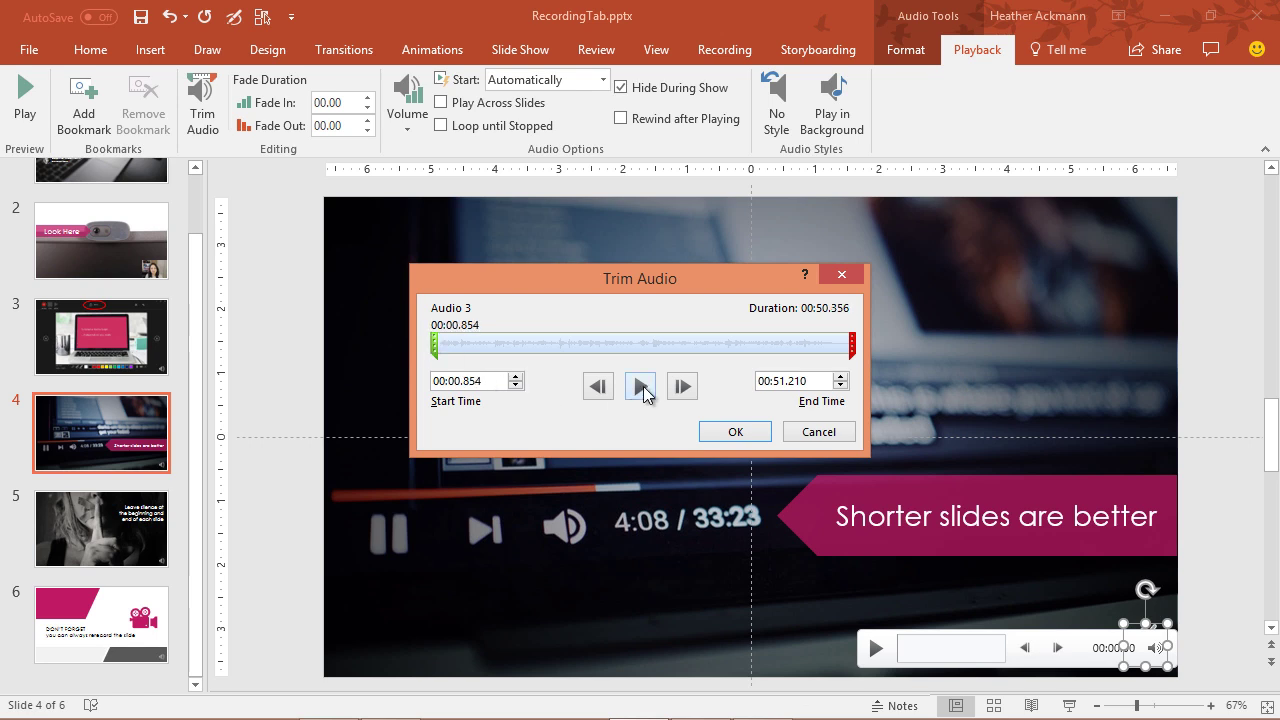
click(641, 388)
click(641, 387)
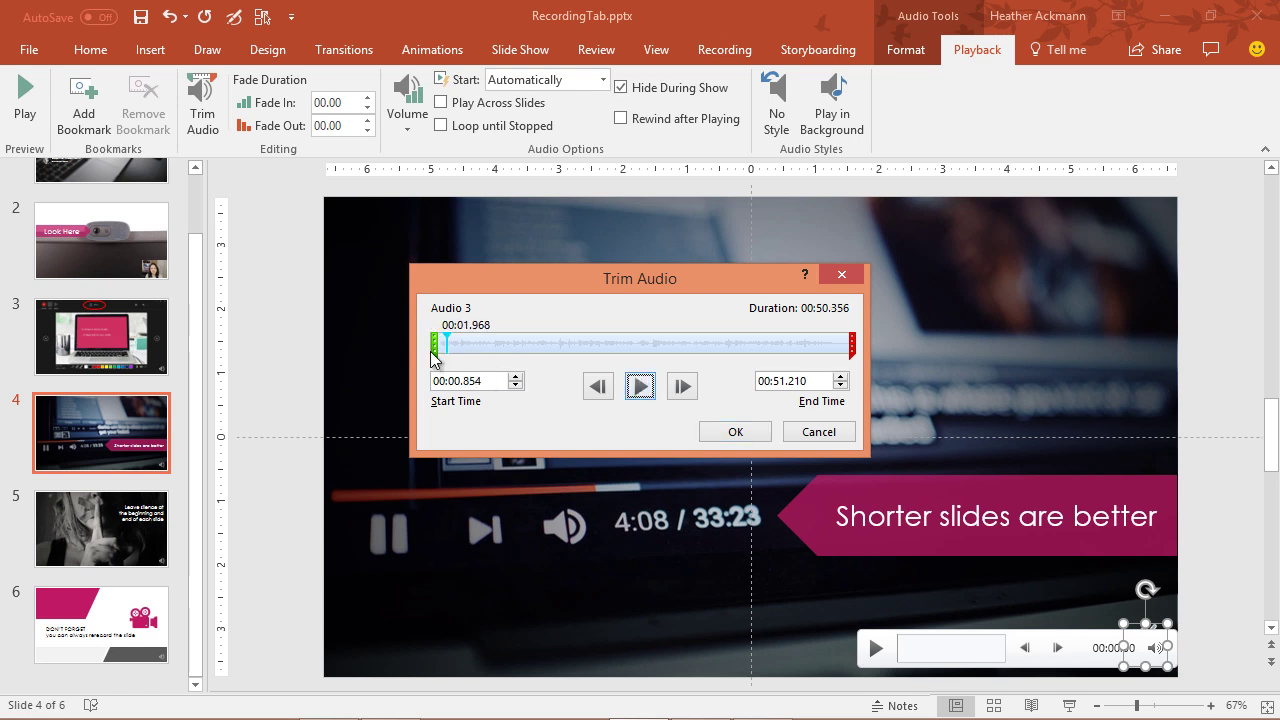
drag(430, 350, 436, 350)
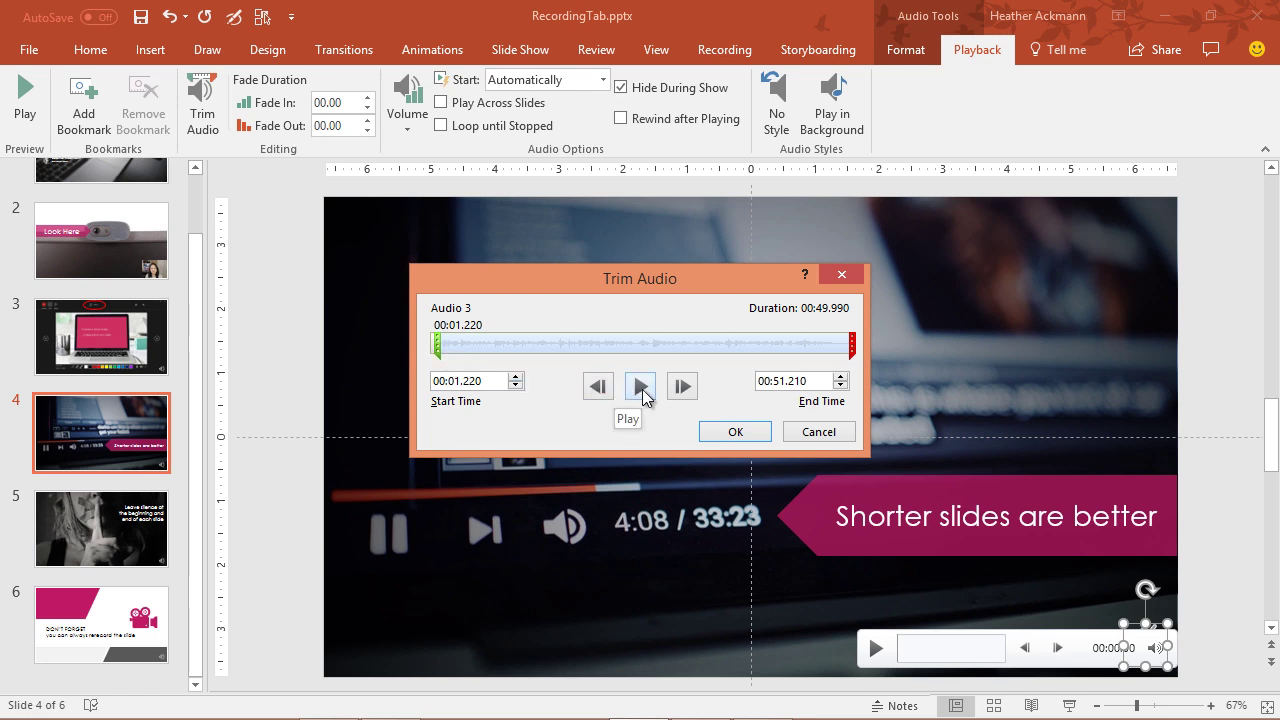
click(642, 390)
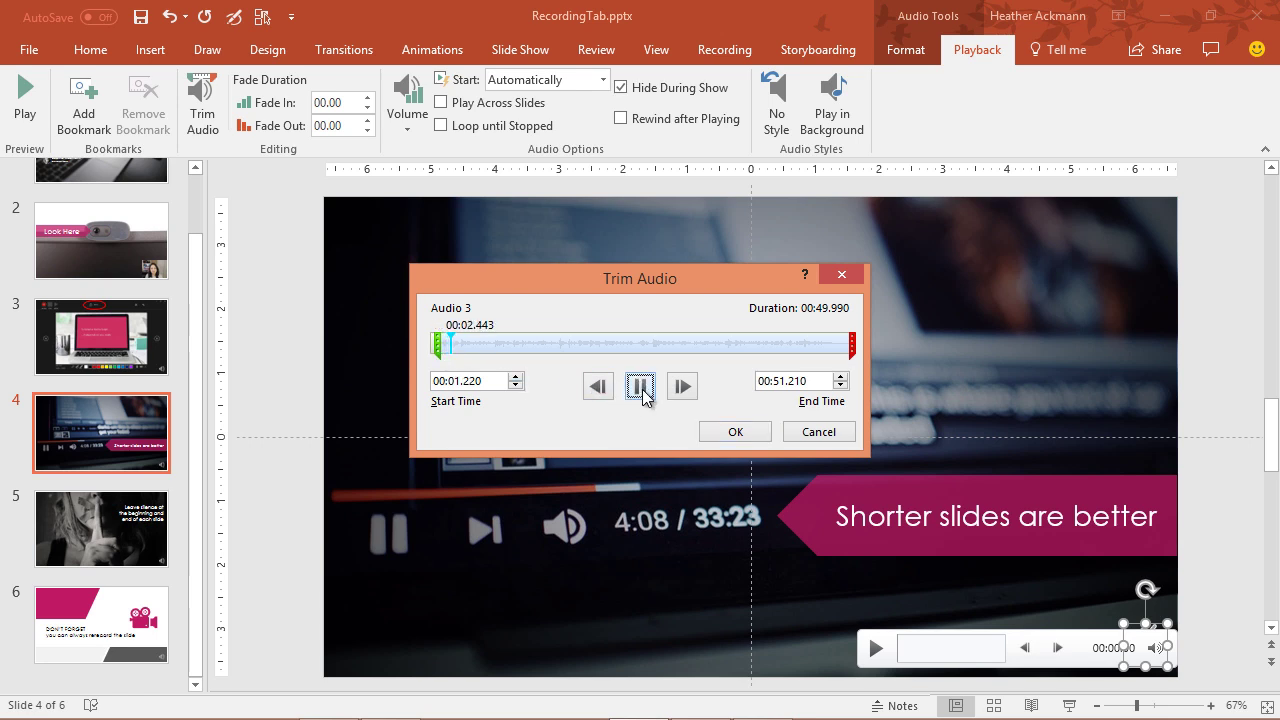
click(642, 390)
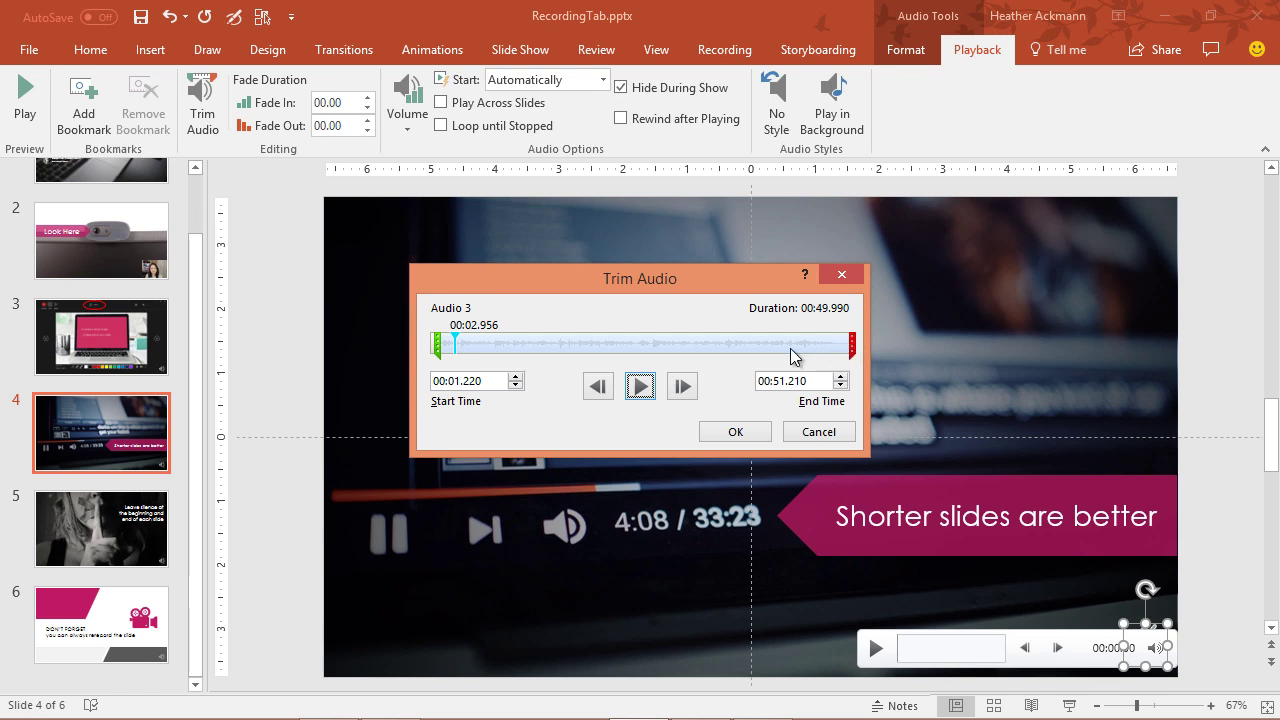
Step: Trim the narration's end to 00:49.638, preview the ending, and confirm the trim
click(792, 352)
click(837, 350)
click(641, 388)
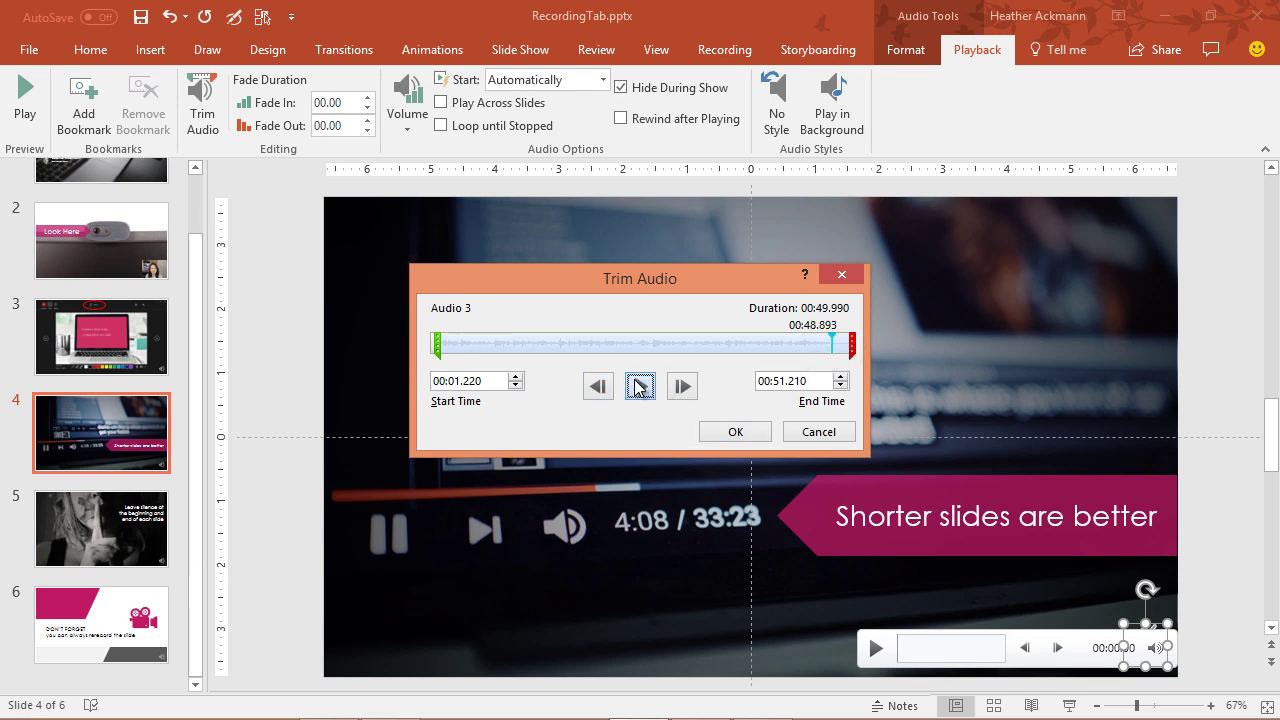
click(656, 398)
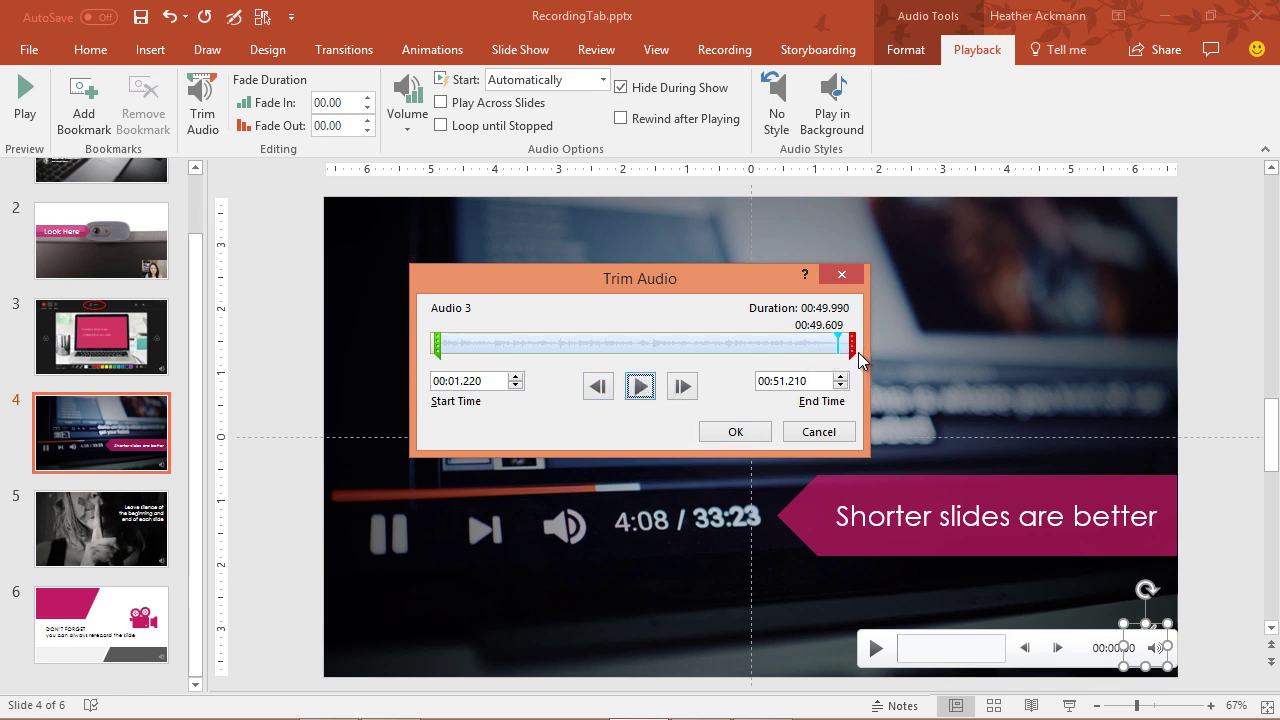
drag(850, 349, 840, 349)
click(826, 346)
click(638, 389)
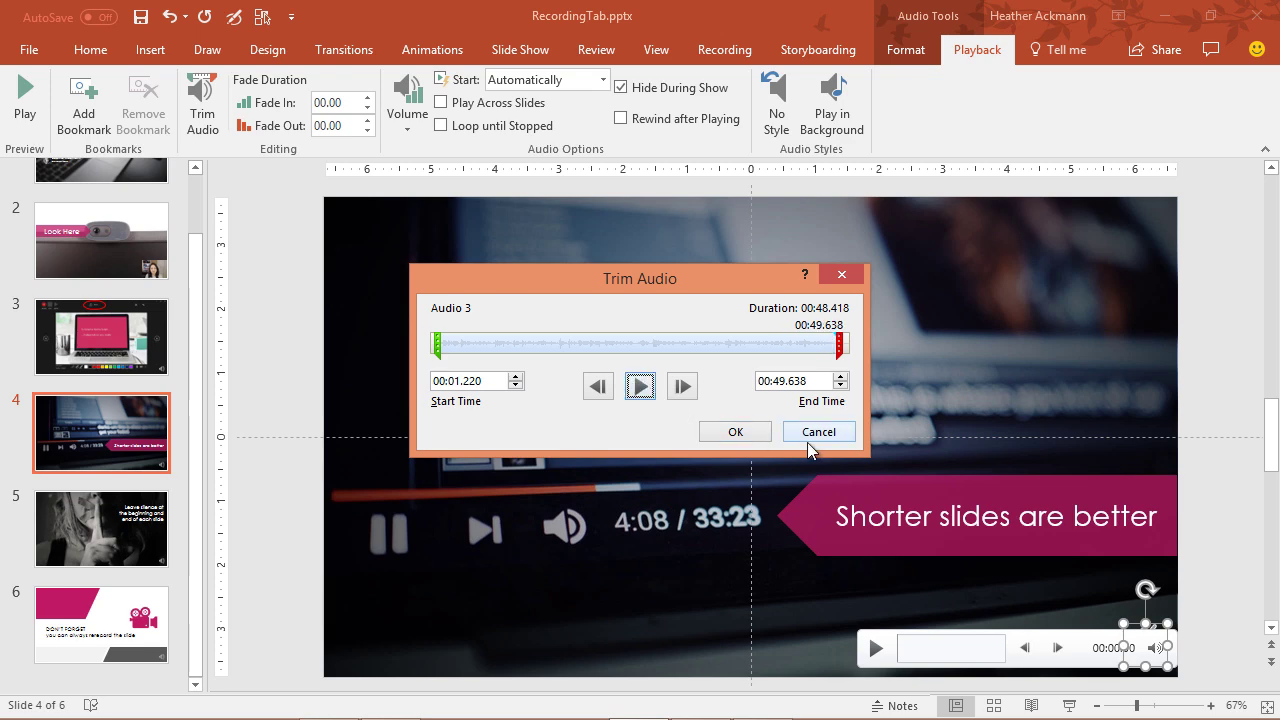
click(742, 432)
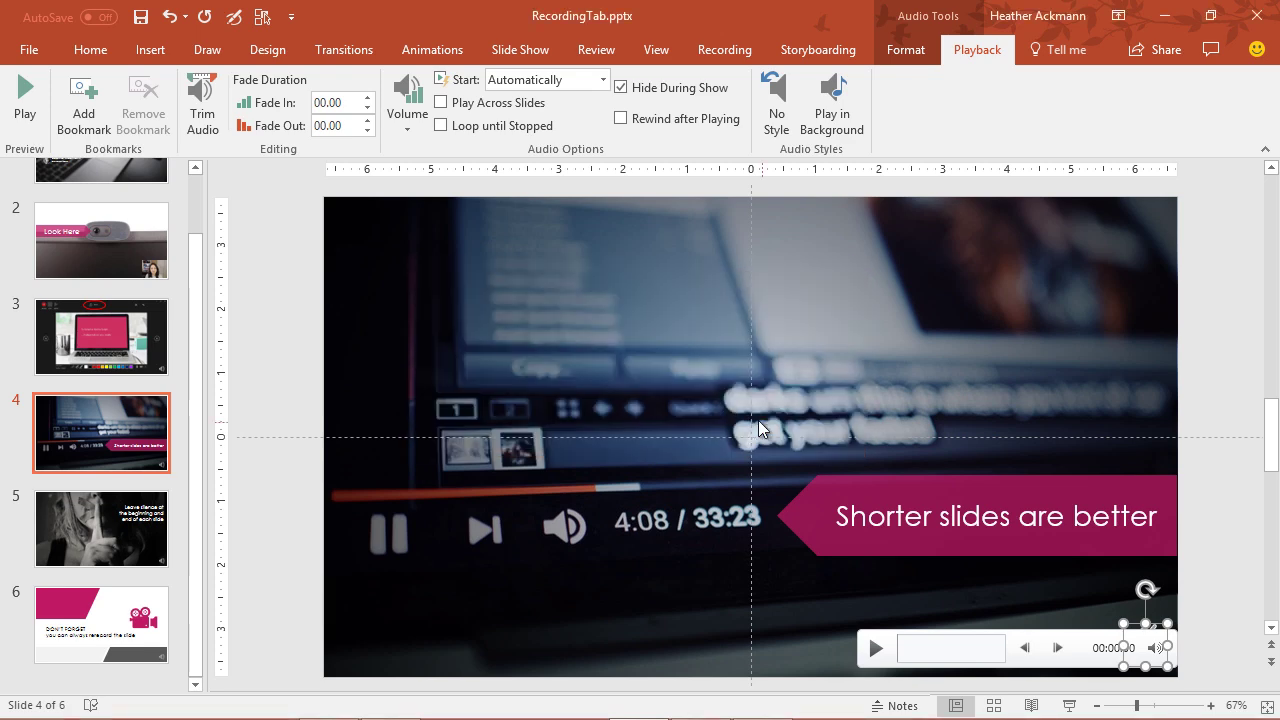
Step: Go to slide 5, select its narration clip, and briefly play it back
click(48, 545)
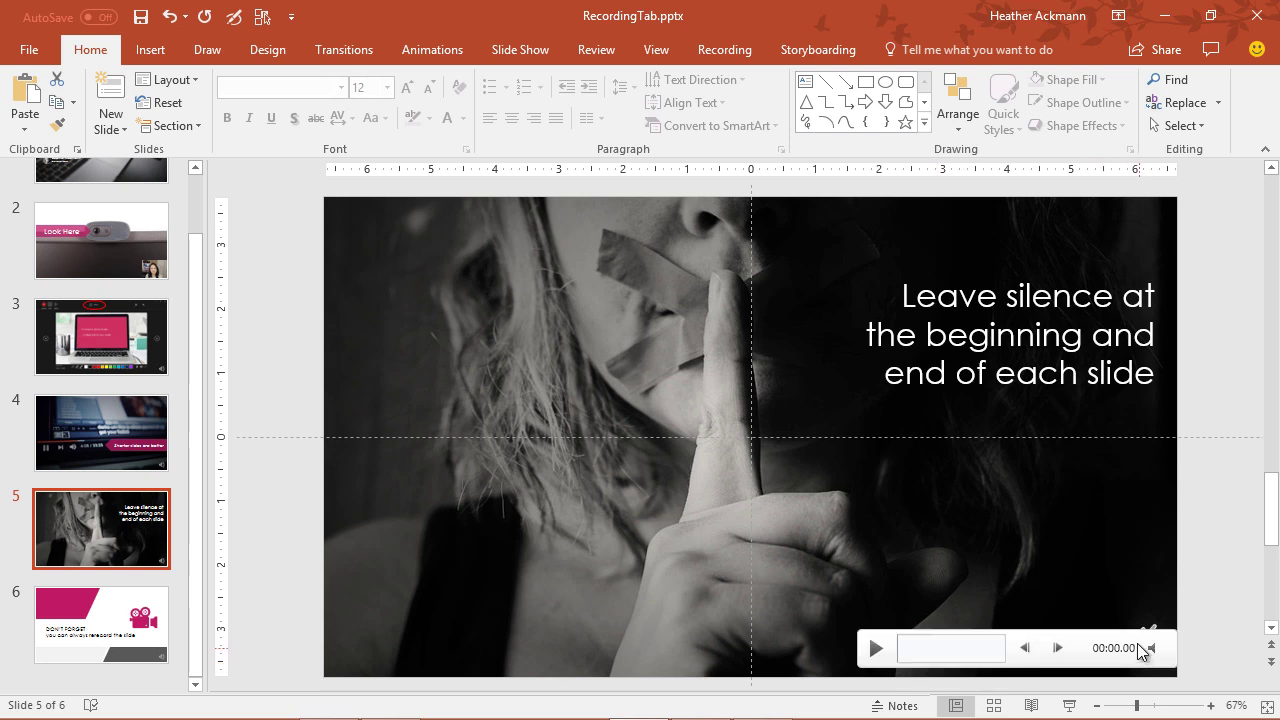
click(1147, 647)
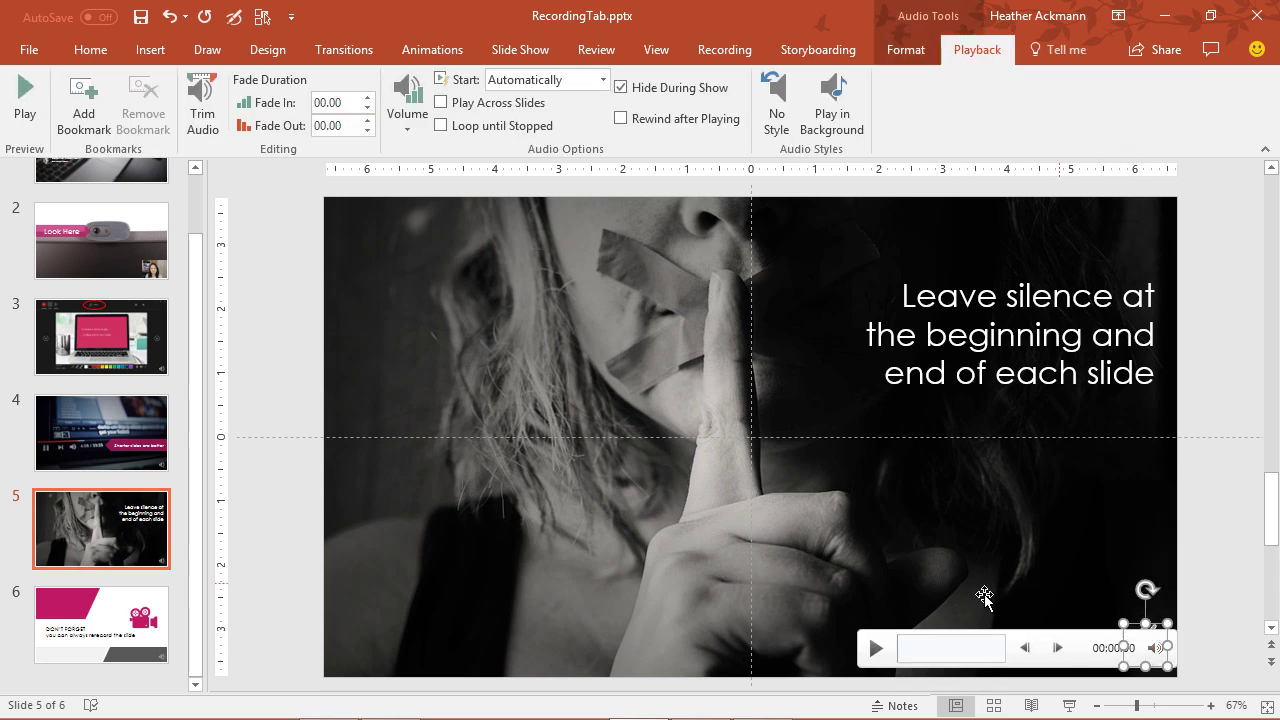
click(874, 650)
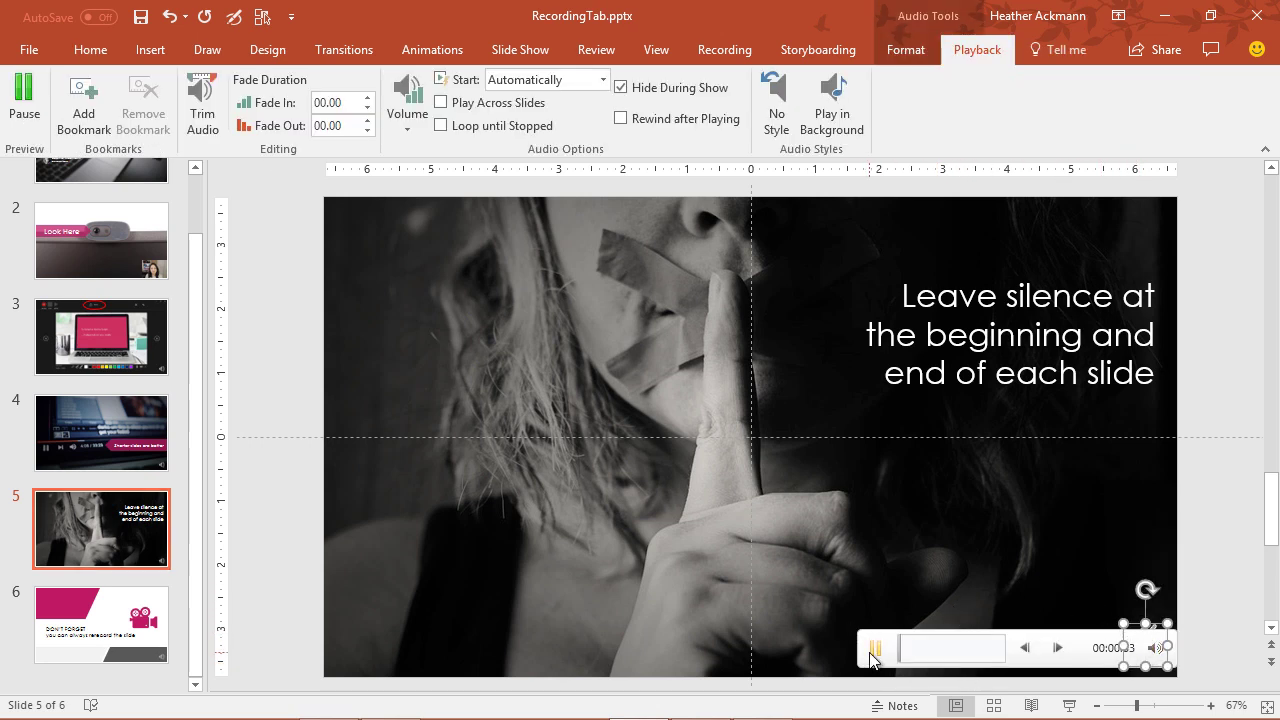
click(874, 650)
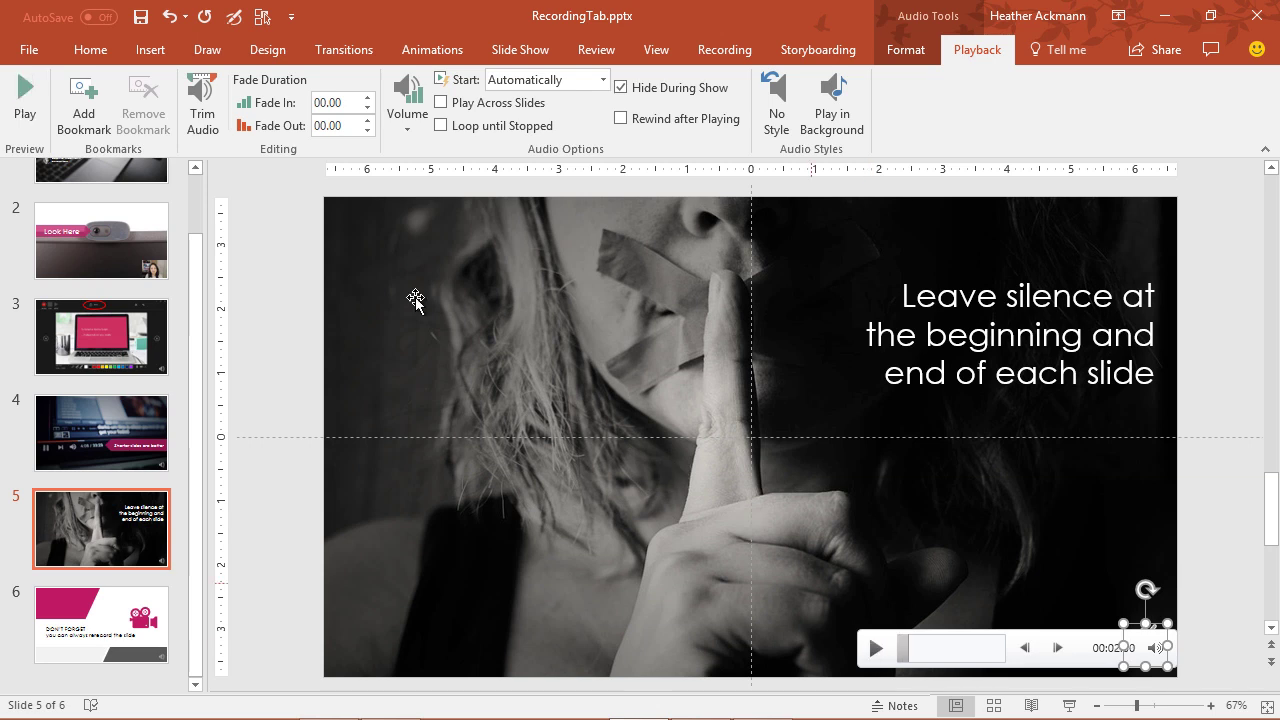
Step: Trim slide 5's narration to run from 00:01.574 to 00:25.574, previewing before confirming
click(192, 101)
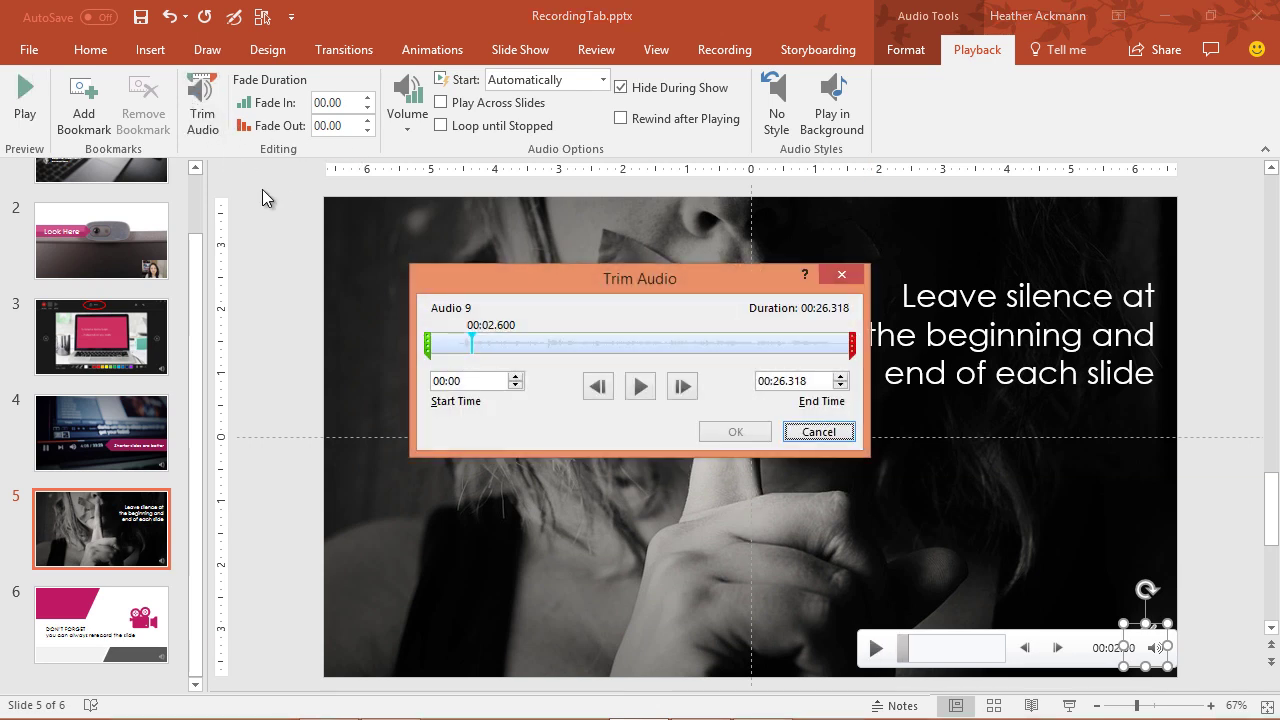
drag(429, 346, 452, 346)
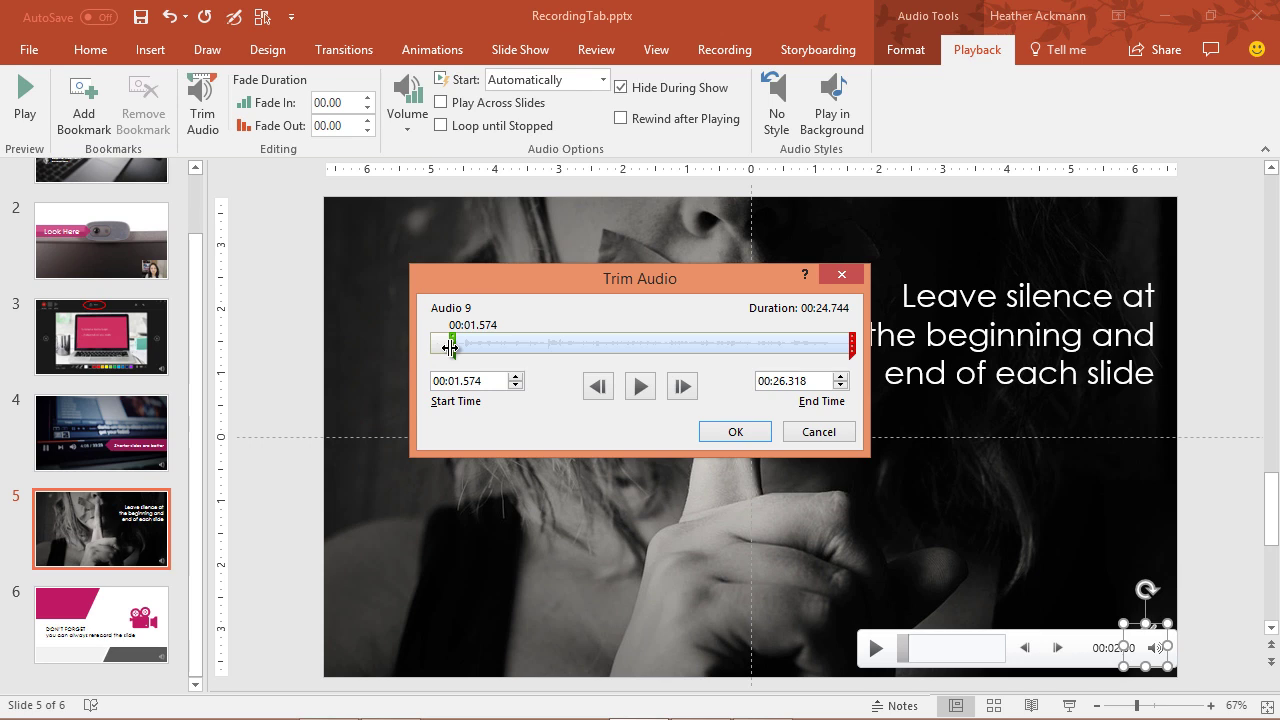
drag(851, 346, 844, 346)
click(641, 387)
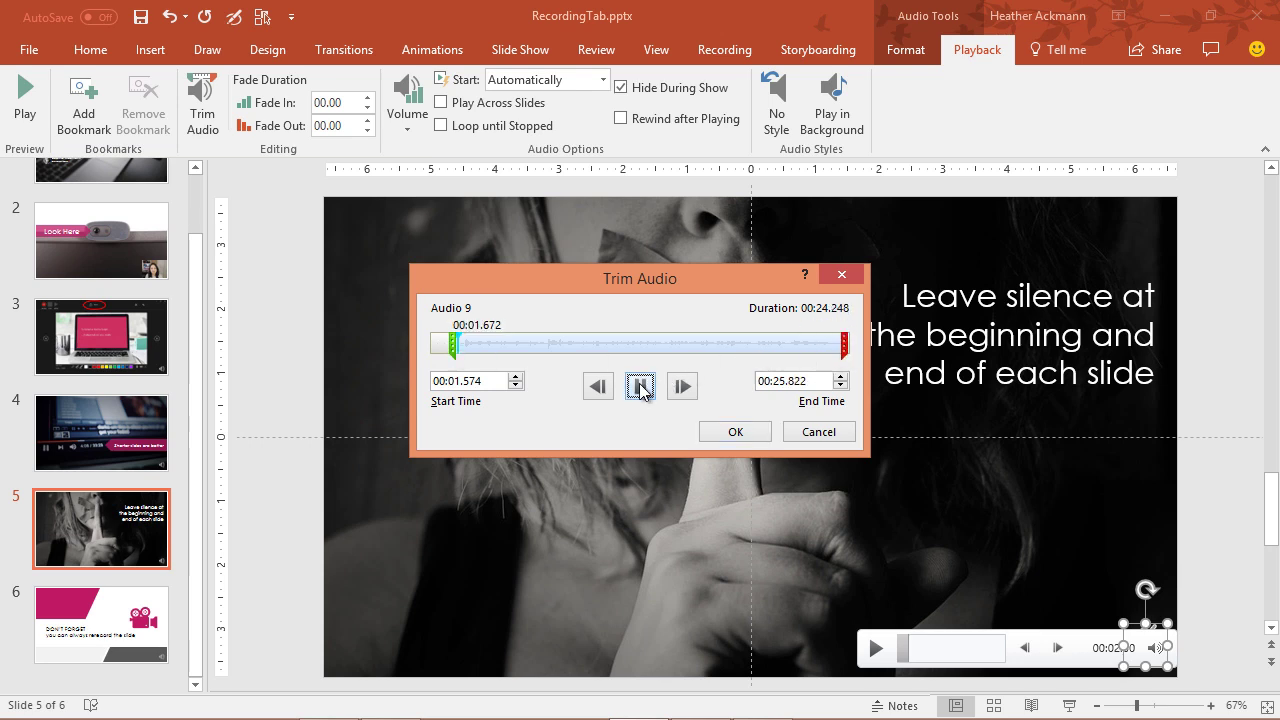
click(641, 387)
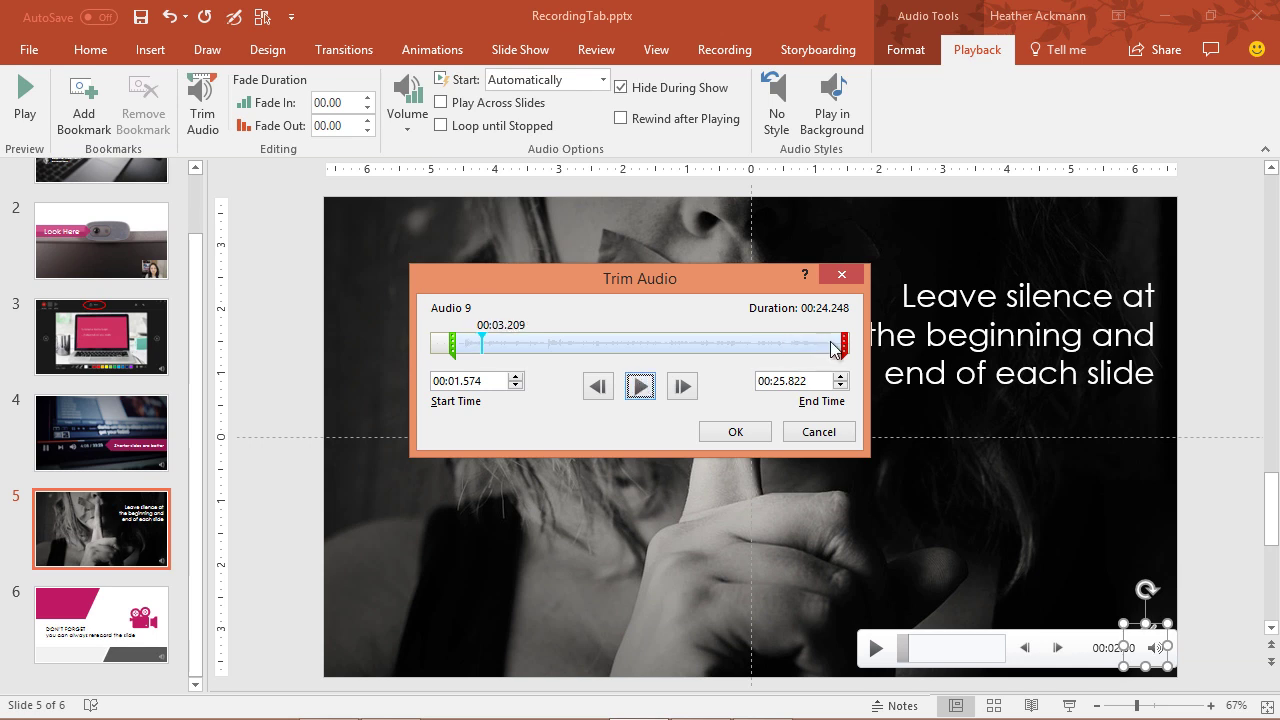
click(641, 387)
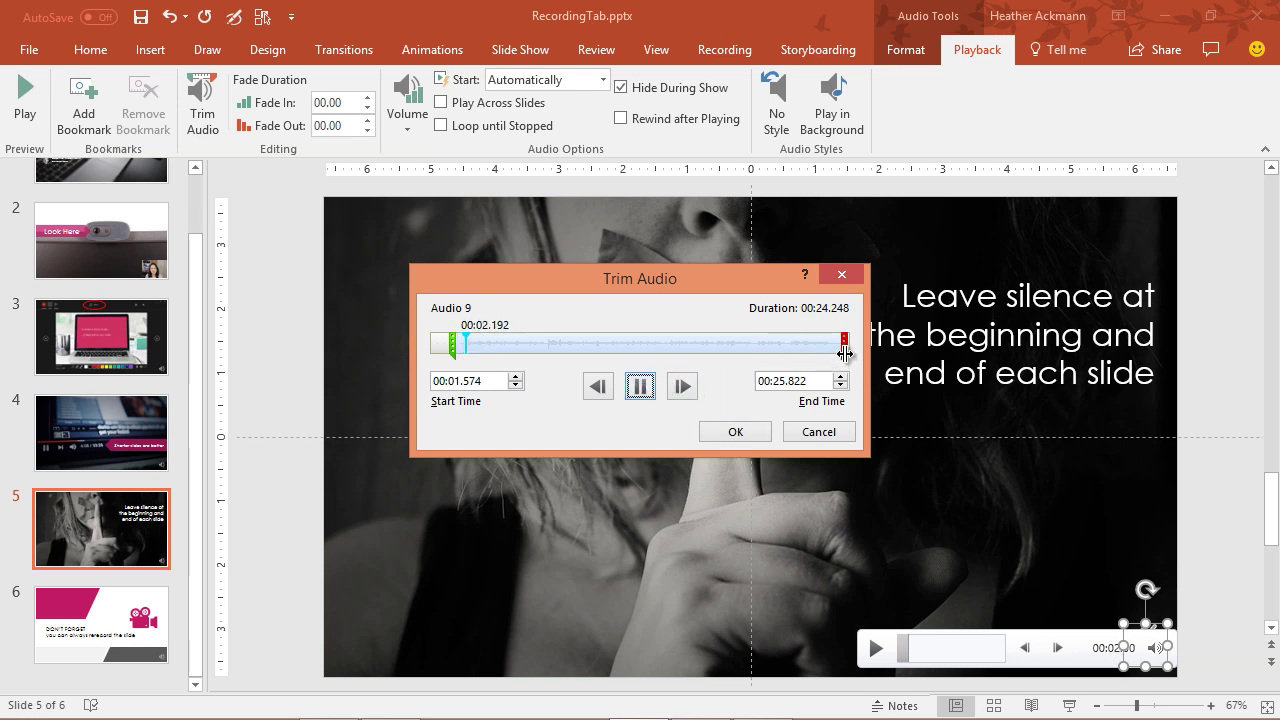
drag(845, 345, 838, 357)
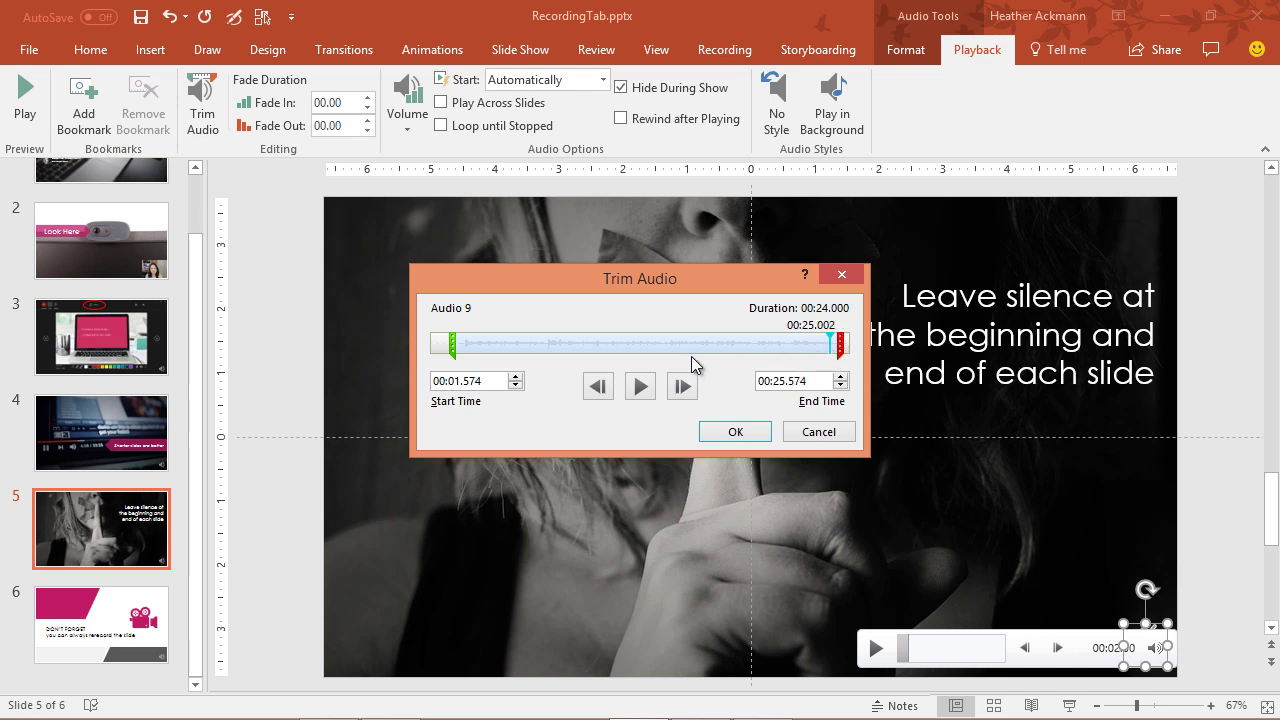
click(740, 431)
Step: Open slide 6, 'DON'T FORGET', with its narration clip
click(90, 627)
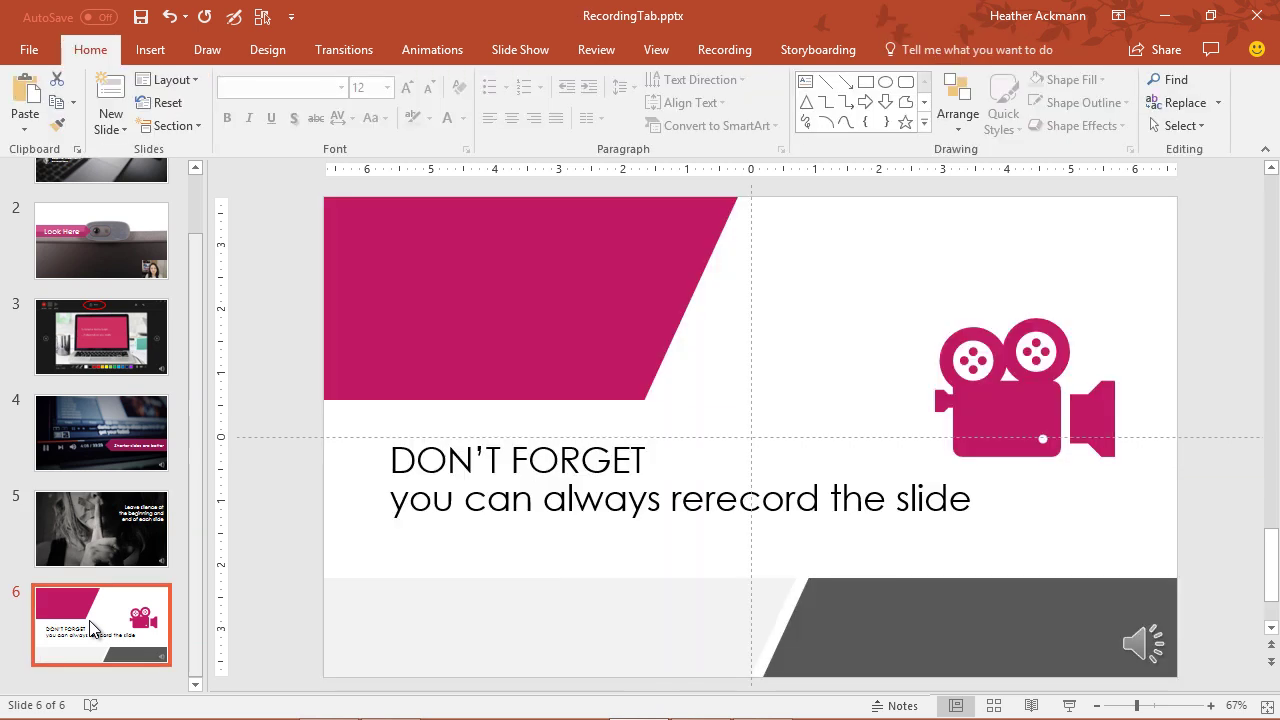